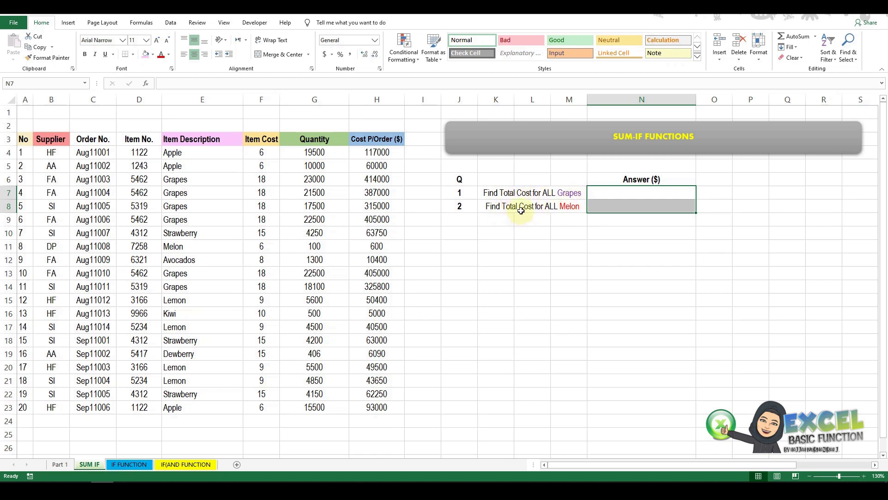
# - In N7, start a SUMIF formula with criteria range E4:E23
pyautogui.click(594, 196)
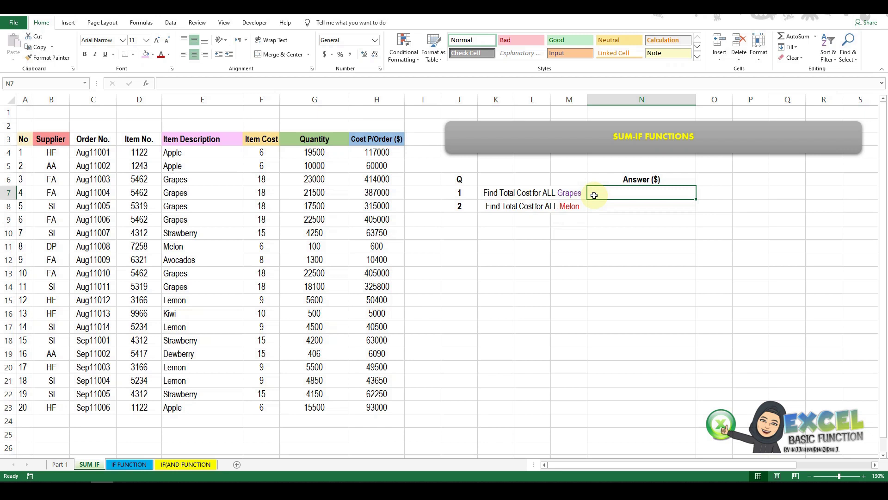
pyautogui.write('=')
pyautogui.write('SSSSSSSSSSSSSSSSSU')
pyautogui.press('BackSpace')
pyautogui.press('BackSpace')
pyautogui.press('BackSpace')
pyautogui.press('BackSpace')
pyautogui.press('BackSpace')
pyautogui.press('BackSpace')
pyautogui.press('BackSpace')
pyautogui.press('BackSpace')
pyautogui.press('BackSpace')
pyautogui.press('BackSpace')
pyautogui.press('BackSpace')
pyautogui.press('BackSpace')
pyautogui.press('BackSpace')
pyautogui.press('BackSpace')
pyautogui.press('BackSpace')
pyautogui.press('BackSpace')
pyautogui.press('BackSpace')
pyautogui.write('um')
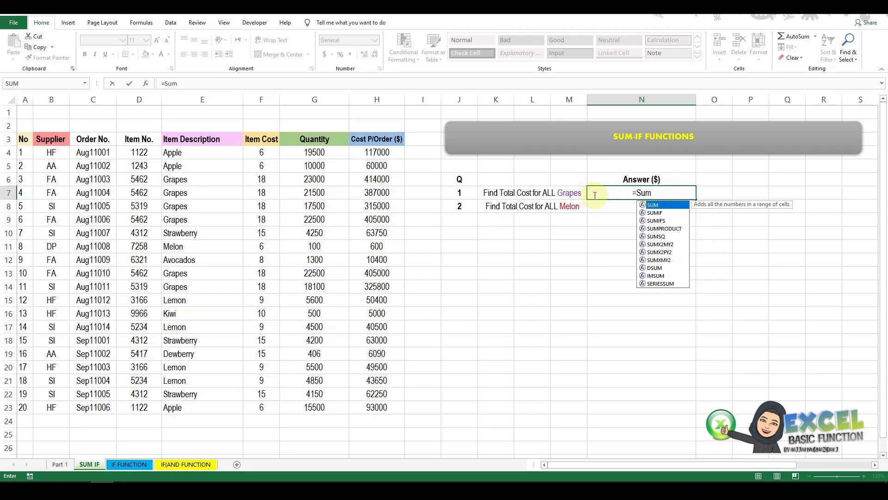
pyautogui.write('if')
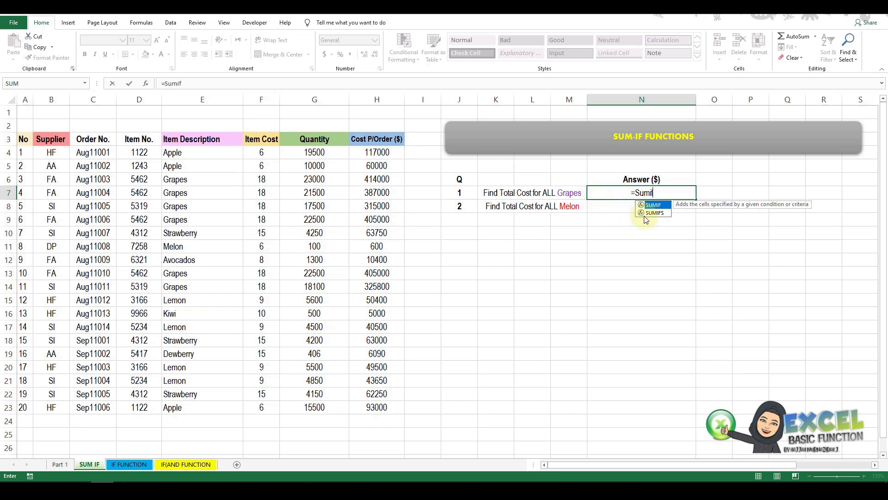
pyautogui.doubleClick(652, 204)
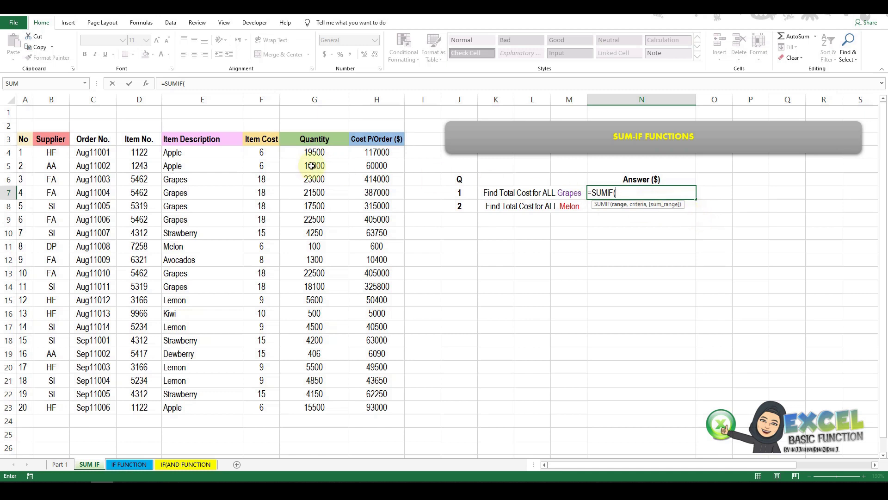
pyautogui.click(220, 155)
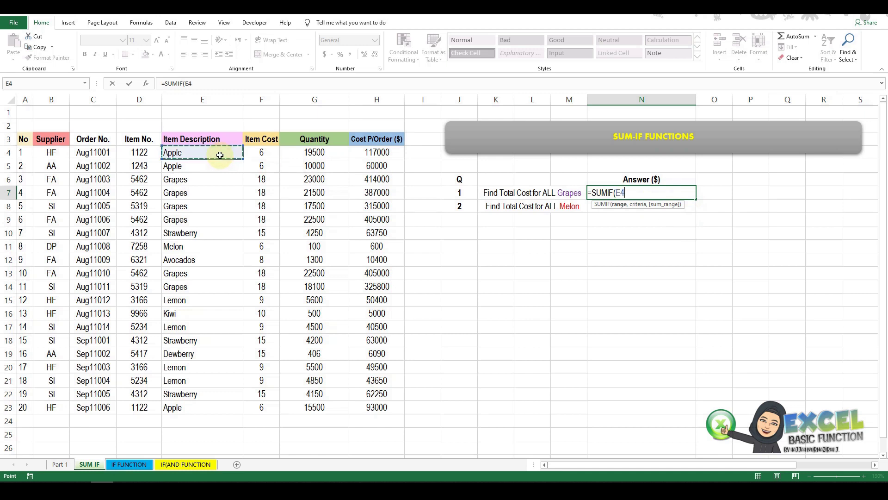
pyautogui.hotkey('ctrl', 'shift', 'Down')
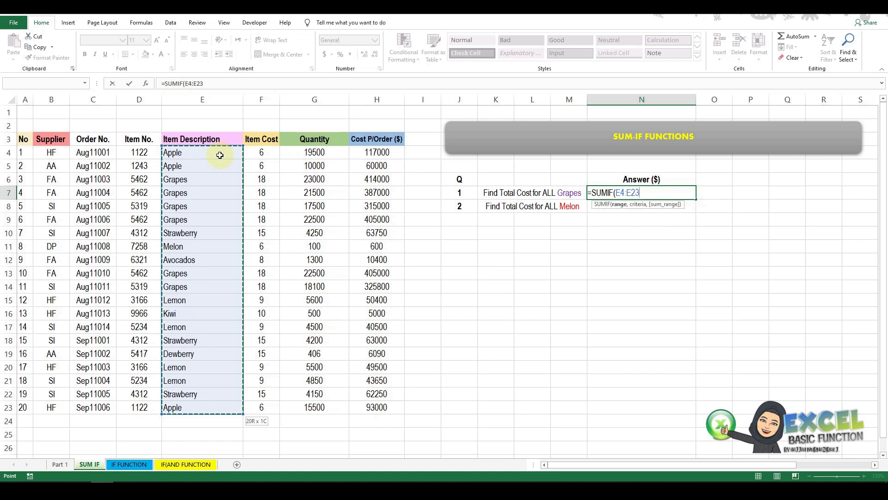
# - Complete it with criterion "Grapes" and sum range H4:H23, totalling 2251800
pyautogui.write(',')
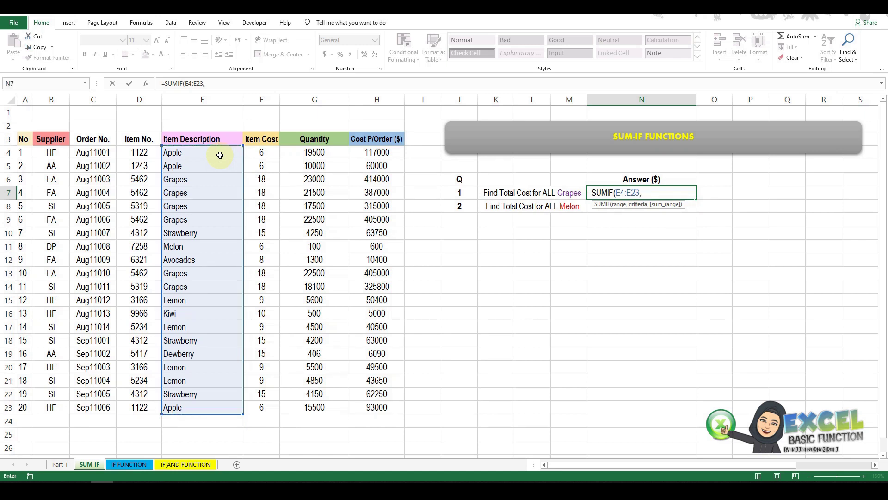
pyautogui.write('"')
pyautogui.write('Grapesa')
pyautogui.press('BackSpace')
pyautogui.write('"')
pyautogui.write(',')
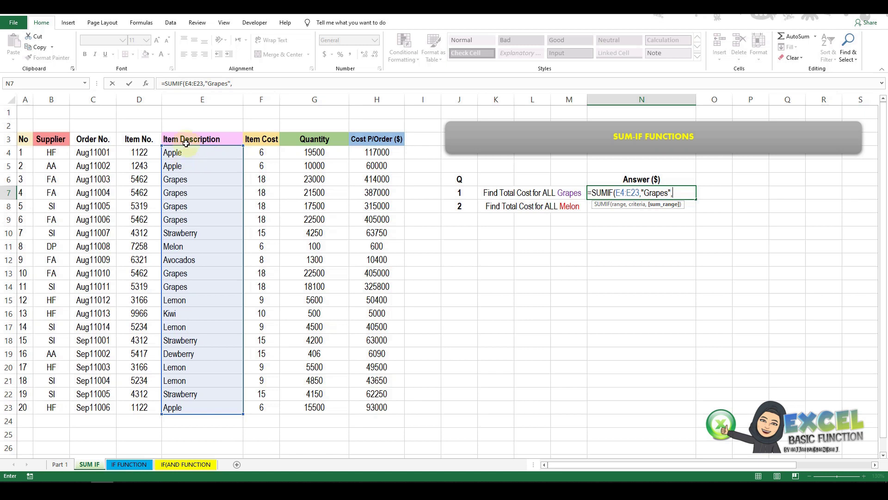
pyautogui.click(376, 151)
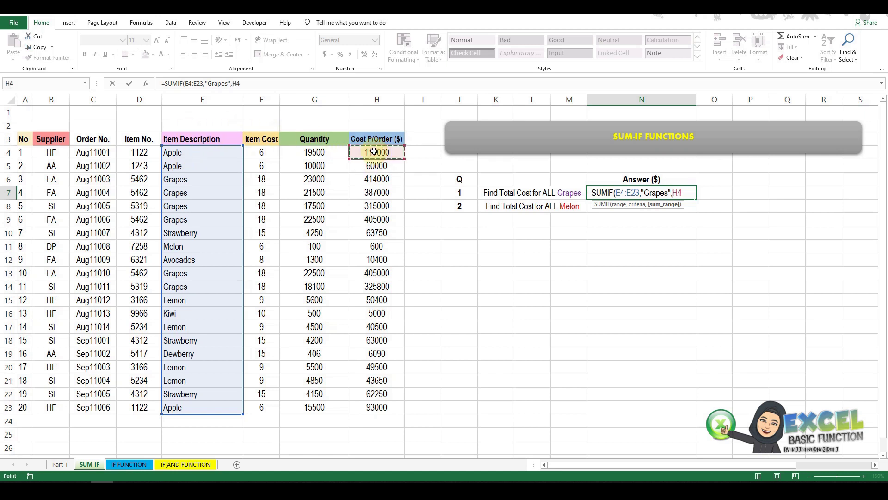
pyautogui.hotkey('ctrl', 'shift', 'Down')
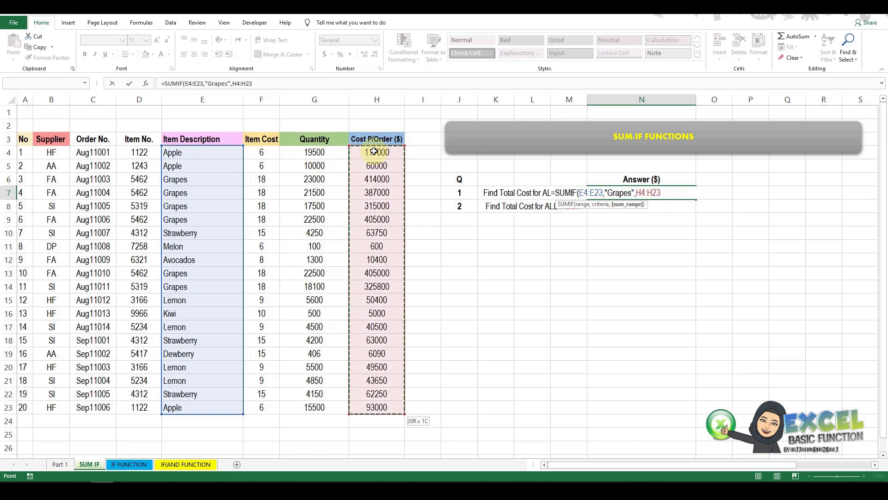
pyautogui.write(')')
pyautogui.press('Return')
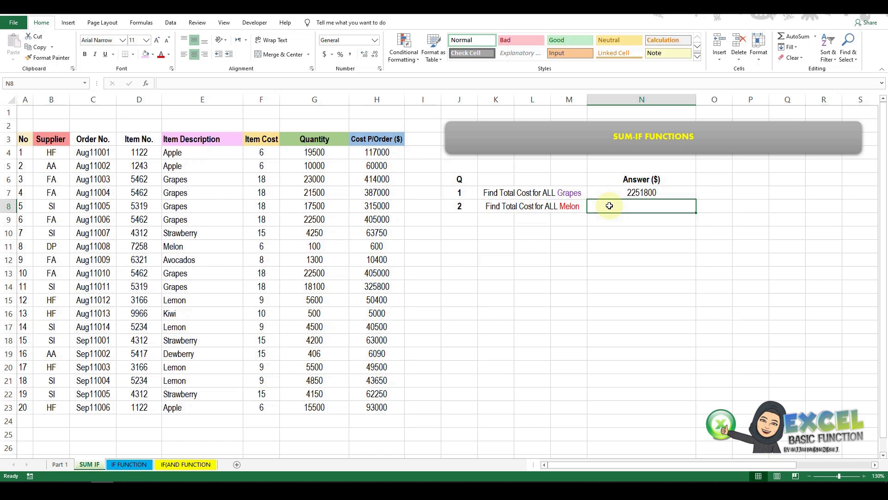
# - Enter =SUMIF(E4:E23,"Melon",H4:H23) in N8 to total Melon orders at 600
pyautogui.write('=Sumif')
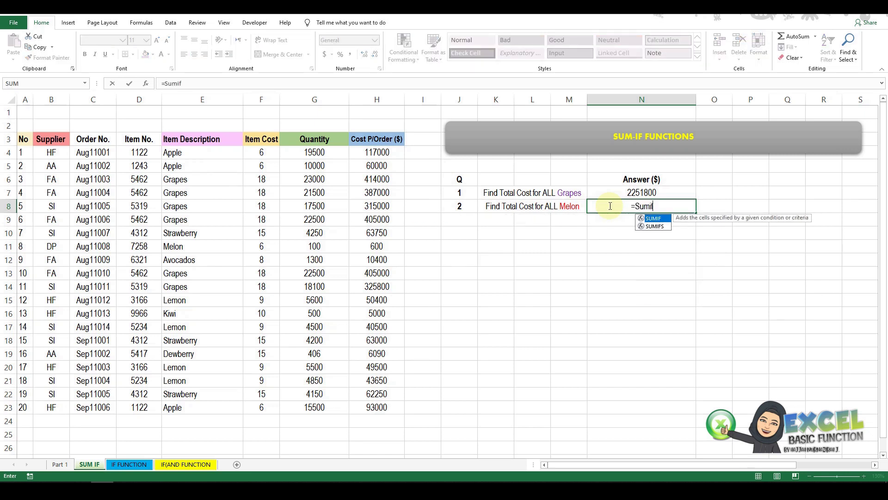
pyautogui.doubleClick(661, 218)
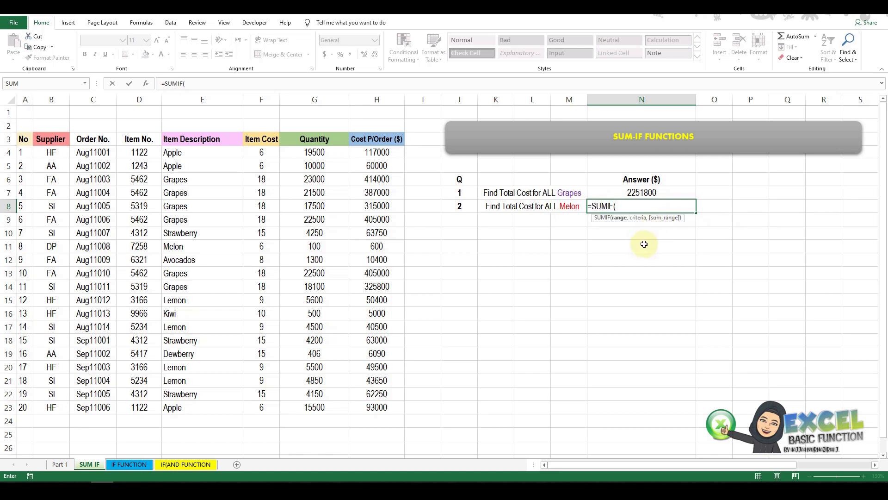
pyautogui.click(207, 154)
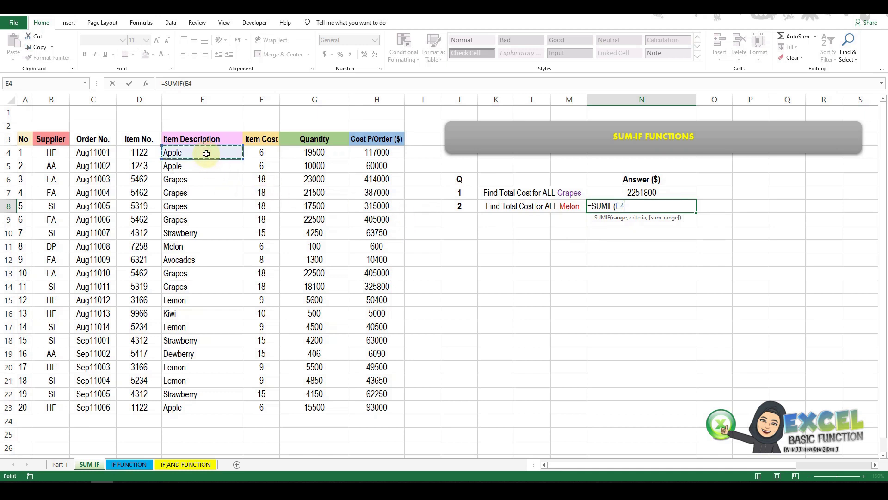
pyautogui.hotkey('ctrl', 'shift', 'Down')
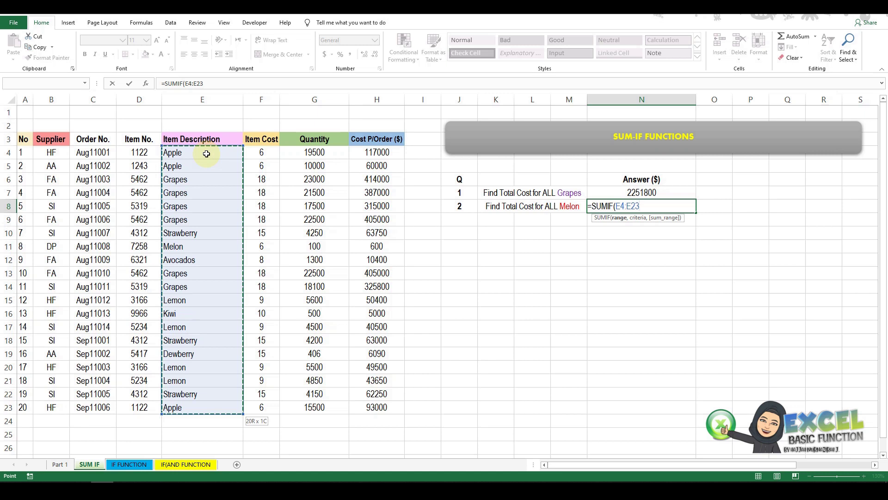
pyautogui.write(',"')
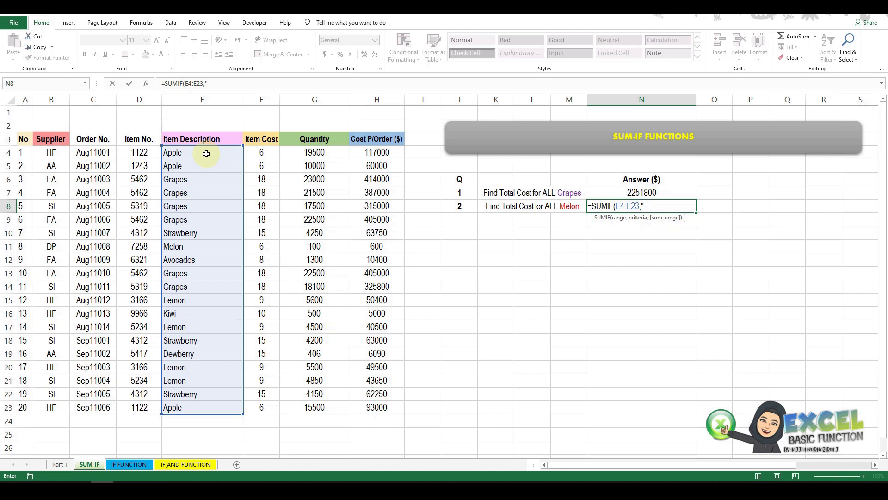
pyautogui.write('Melon"')
pyautogui.write(',')
pyautogui.click(372, 152)
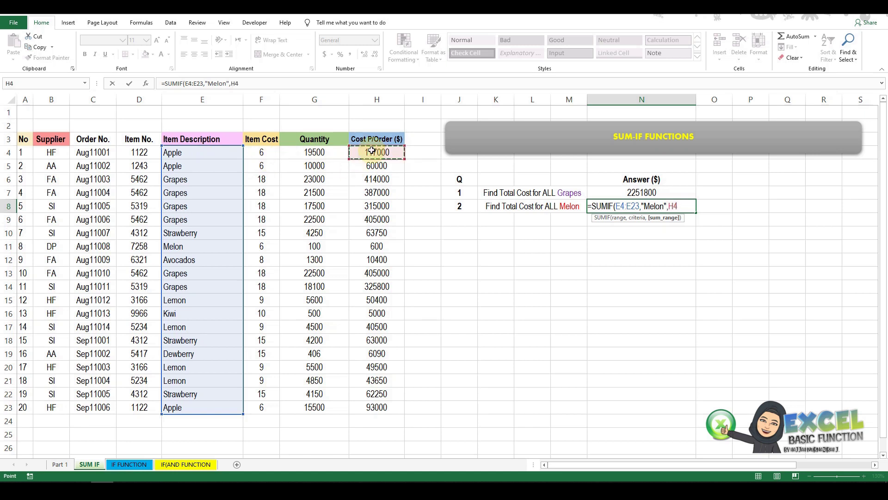
pyautogui.hotkey('ctrl', 'shift', 'Down')
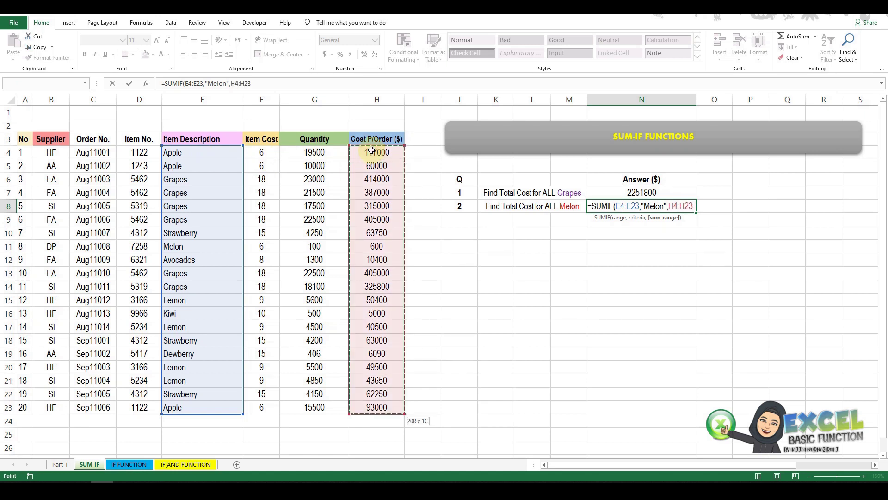
pyautogui.write(')')
pyautogui.press('Return')
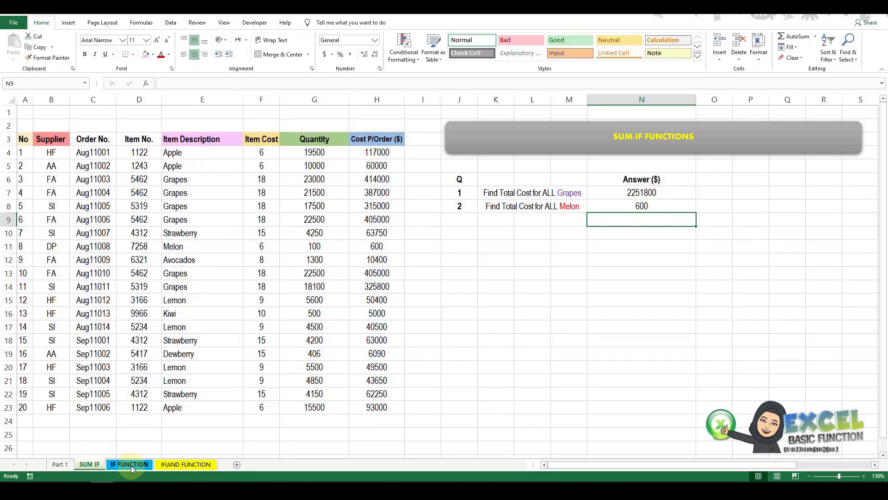
# - Switch to the IF FUNCTION sheet and select the first Order Size cell, I4
pyautogui.click(131, 464)
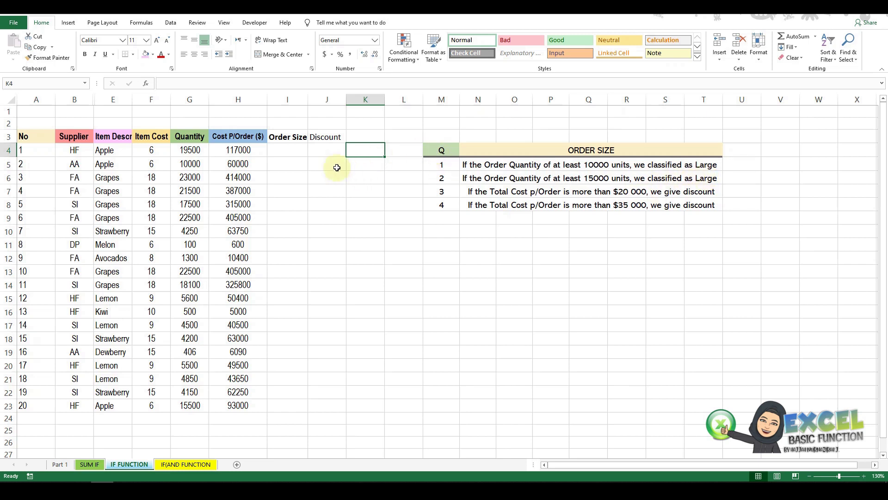
pyautogui.click(298, 152)
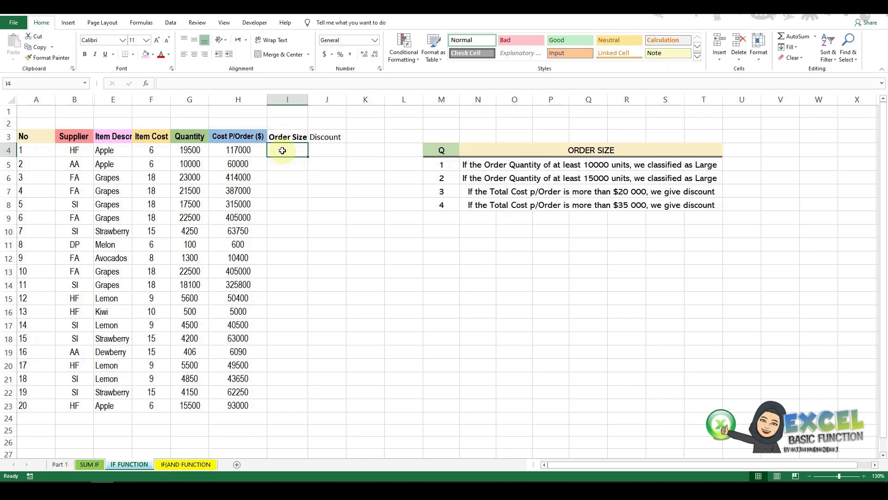
# - Enter =IF(G4>=10000,"Large","Small") in I4, returning Large for the first order
pyautogui.write('=')
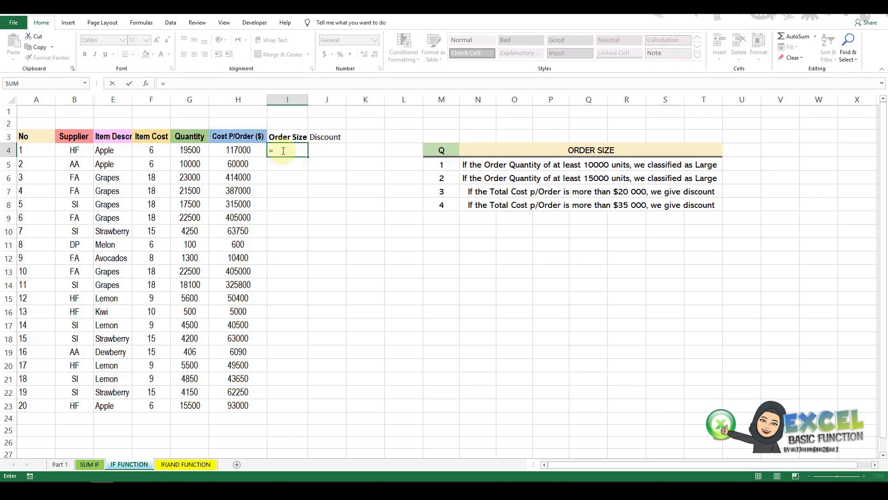
pyautogui.write(' If')
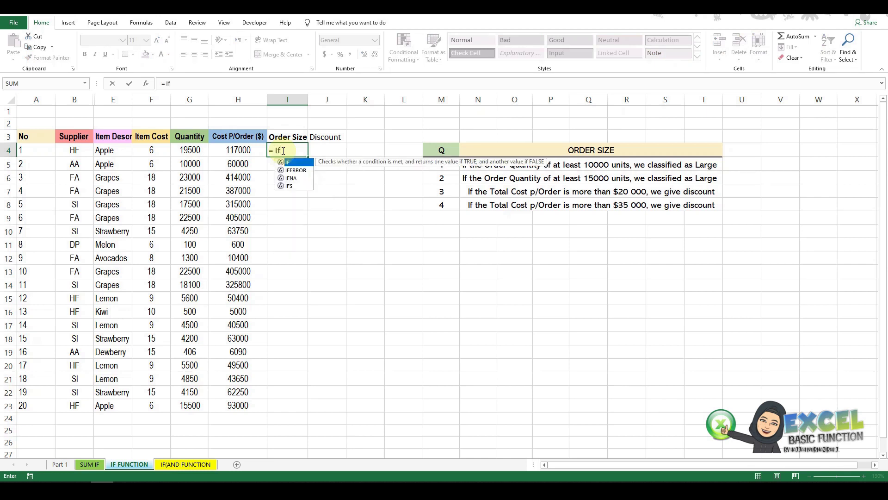
pyautogui.doubleClick(296, 162)
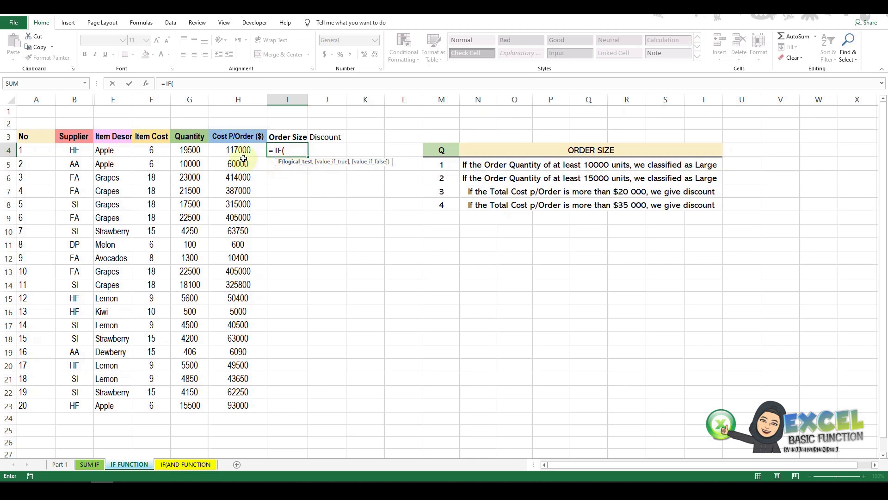
pyautogui.click(196, 150)
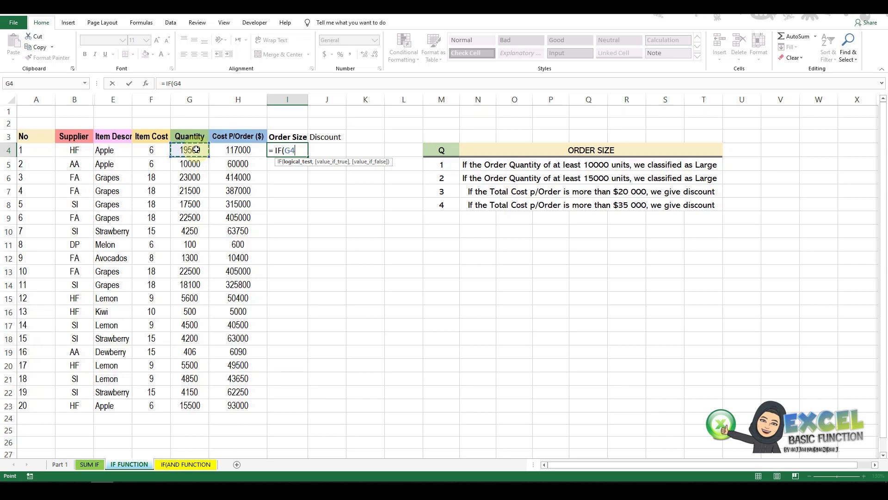
pyautogui.write('>')
pyautogui.write('+')
pyautogui.press('BackSpace')
pyautogui.write('=')
pyautogui.write('10000')
pyautogui.write(',')
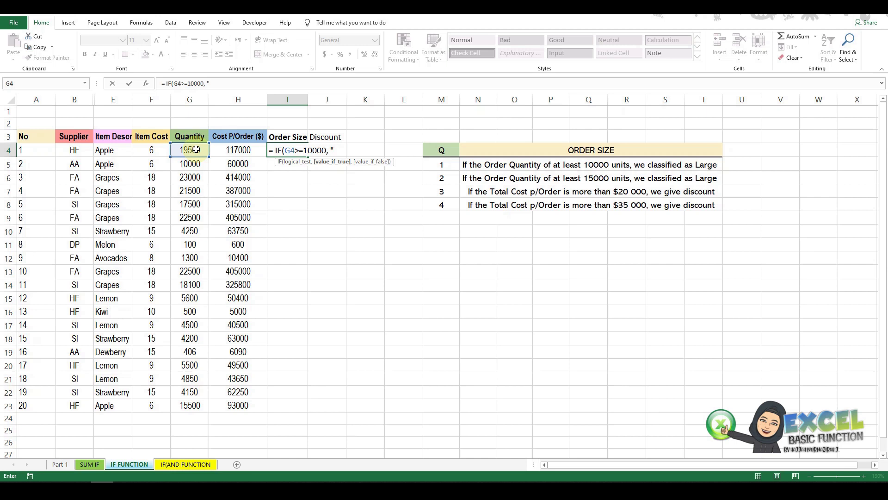
pyautogui.write('Large","')
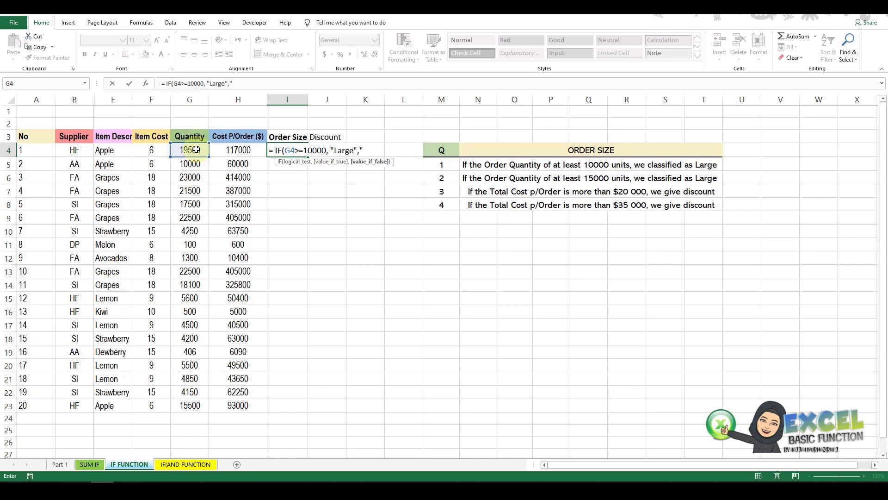
pyautogui.write('Small')
pyautogui.write('"')
pyautogui.write(')')
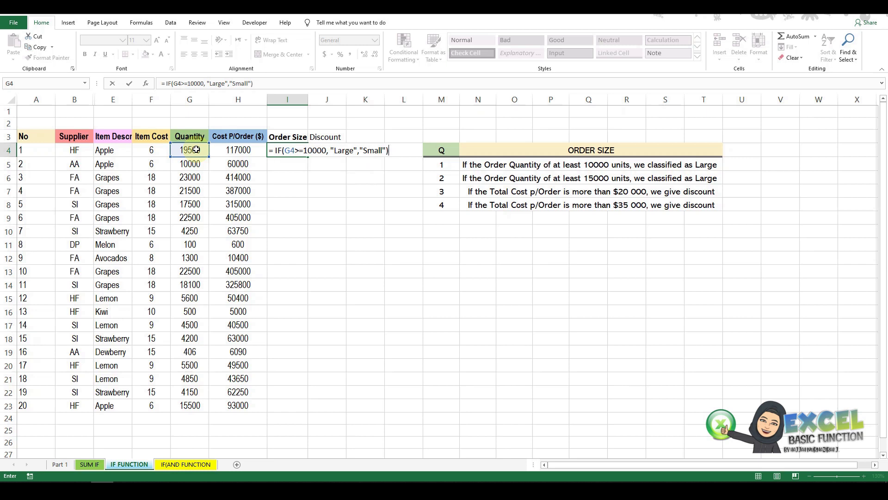
pyautogui.press('Return')
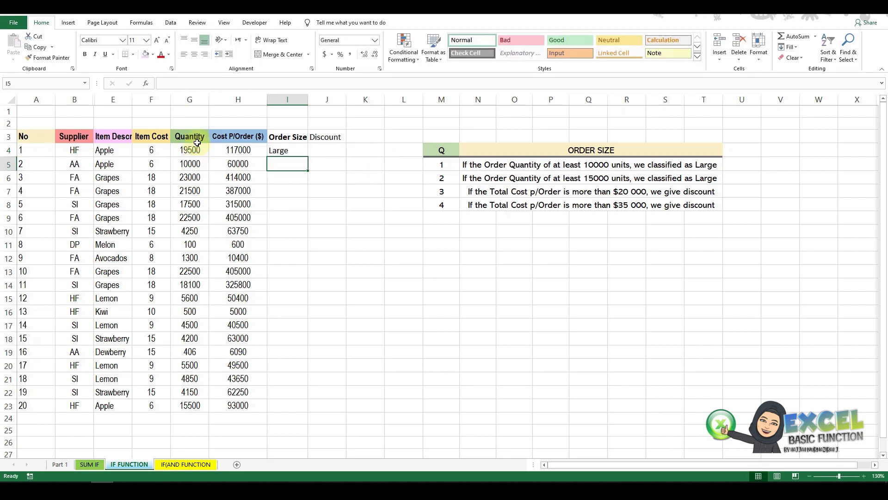
pyautogui.click(293, 150)
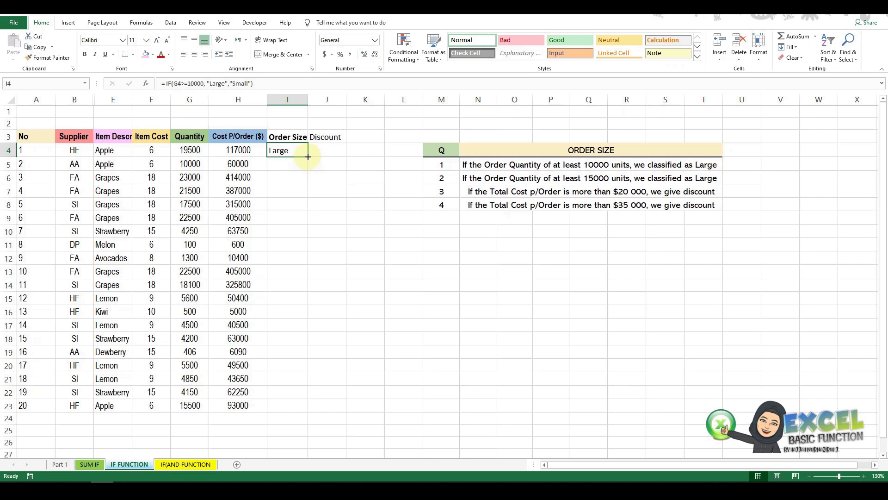
# - Fill the I4 formula down to I23 and label threshold Q1 as 10000 in I1:I2
pyautogui.doubleClick(307, 156)
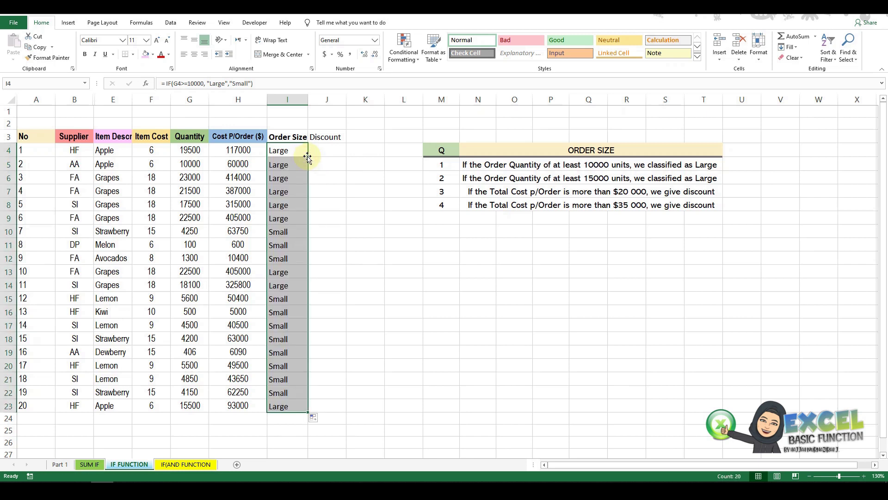
pyautogui.click(289, 125)
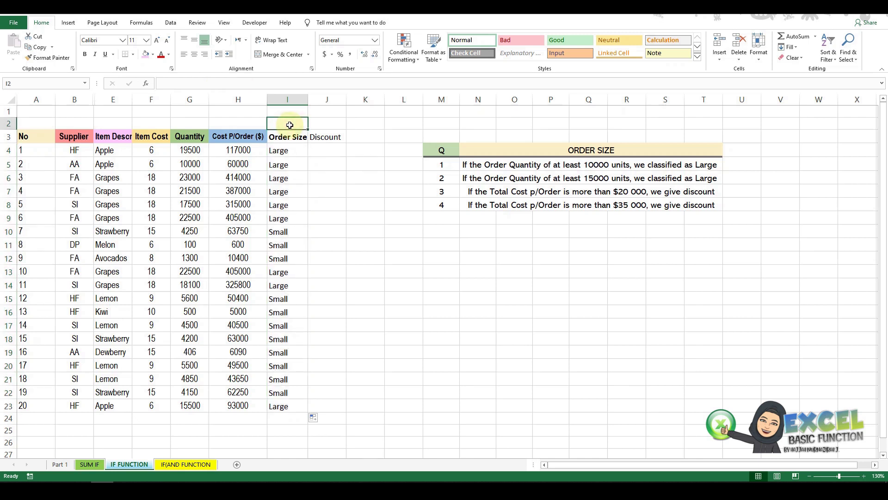
pyautogui.press('Up')
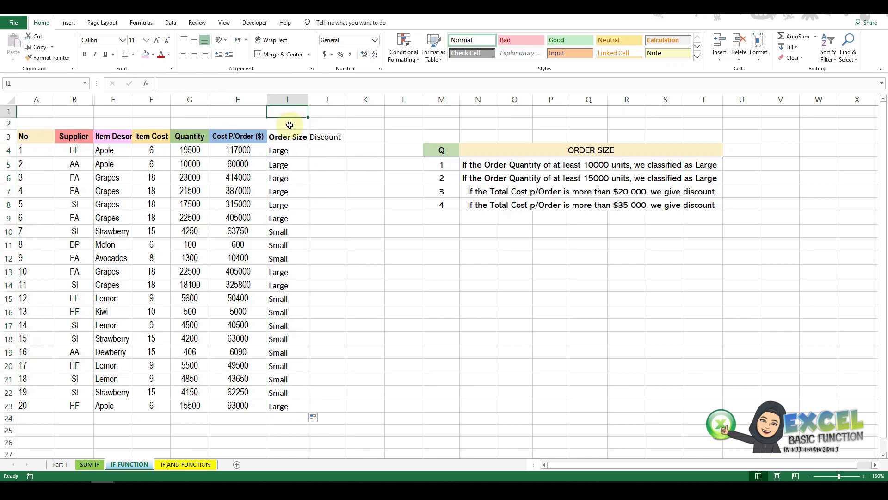
pyautogui.write('Q1')
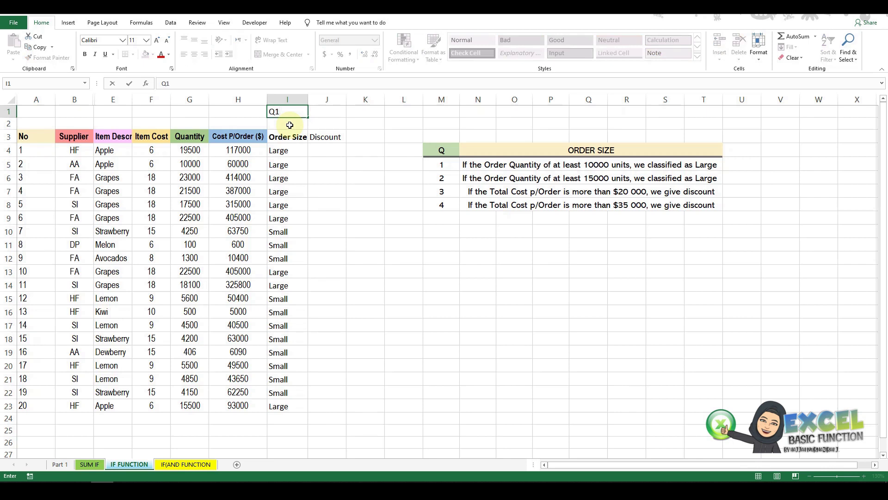
pyautogui.click(289, 125)
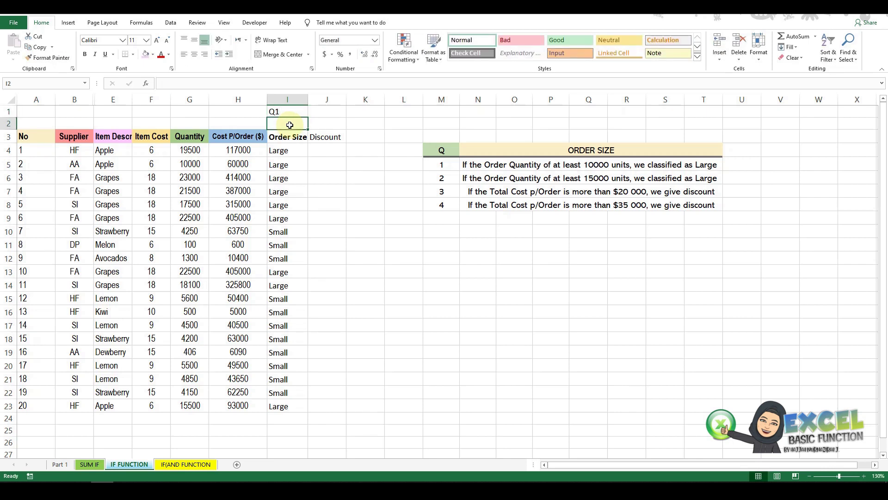
pyautogui.write('1')
pyautogui.write('0000')
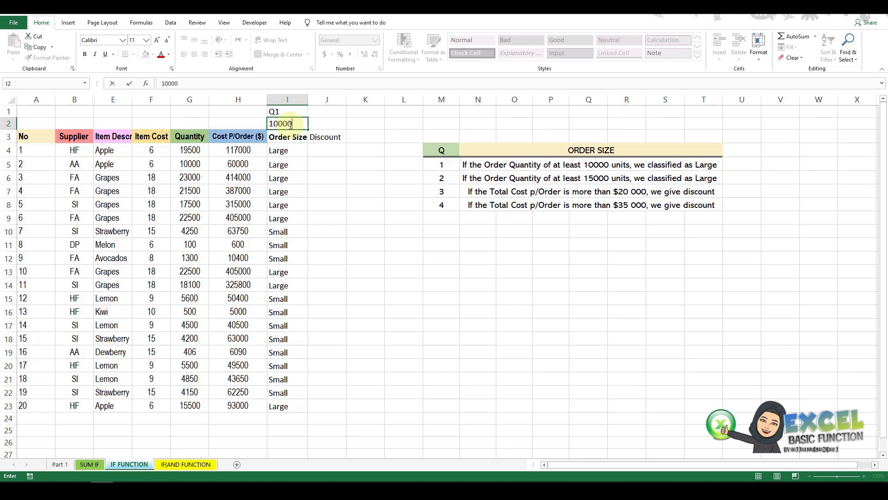
pyautogui.click(327, 115)
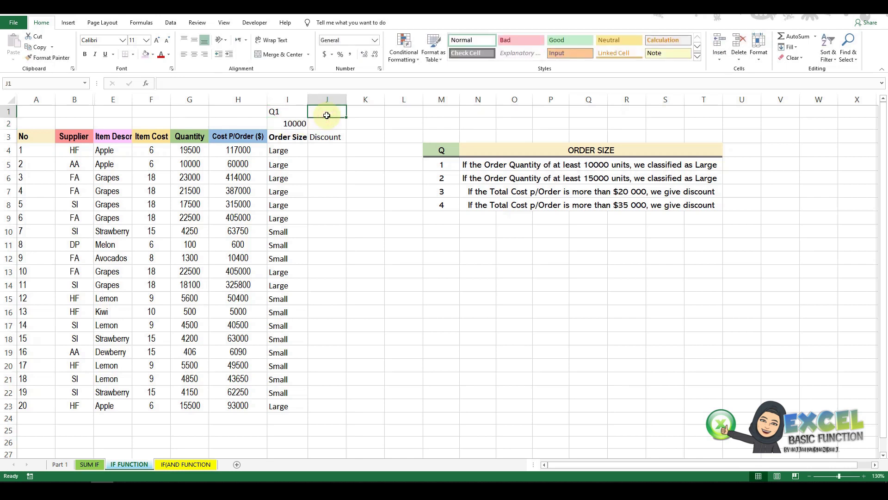
pyautogui.write('Q2')
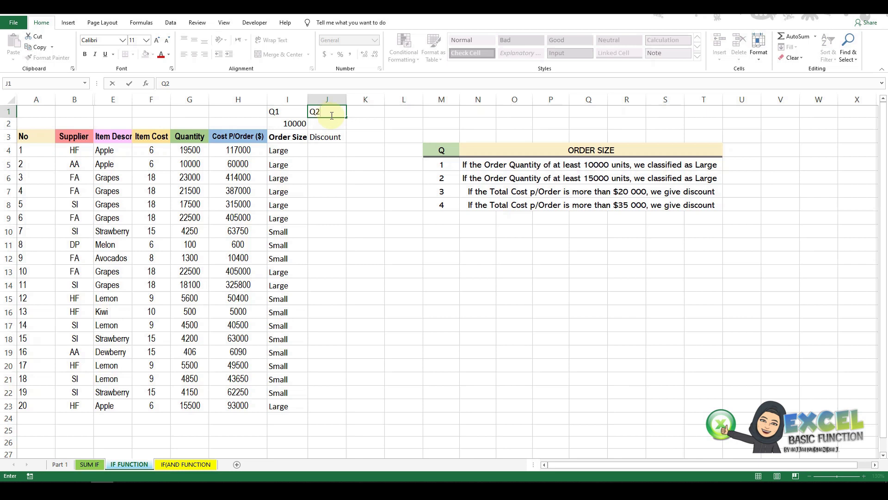
# - Enter the Q2 threshold value 15000 in J2
pyautogui.click(324, 125)
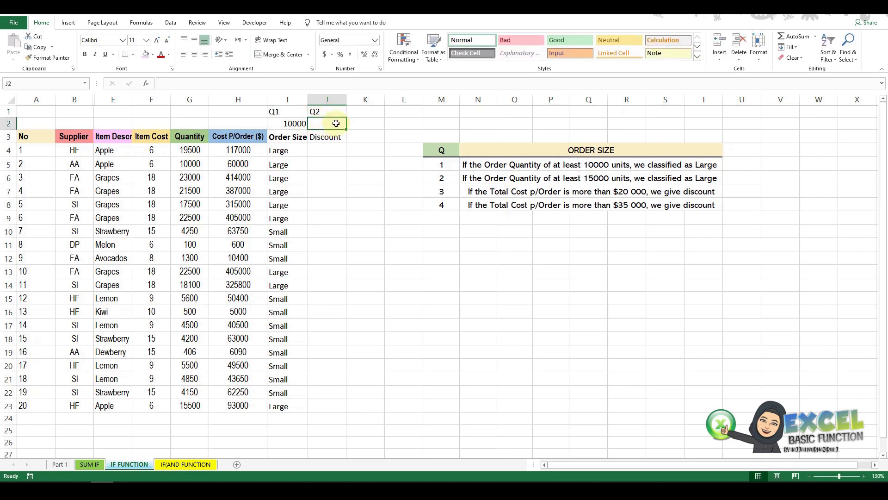
pyautogui.write('15000')
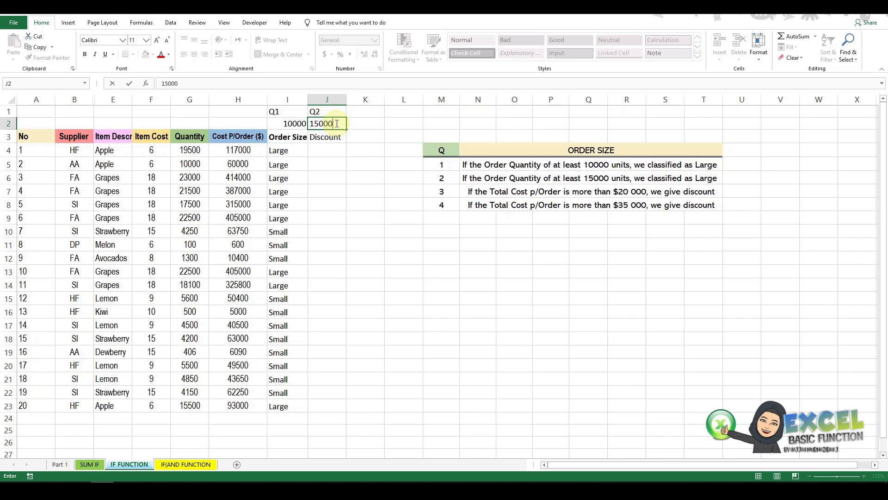
pyautogui.click(339, 137)
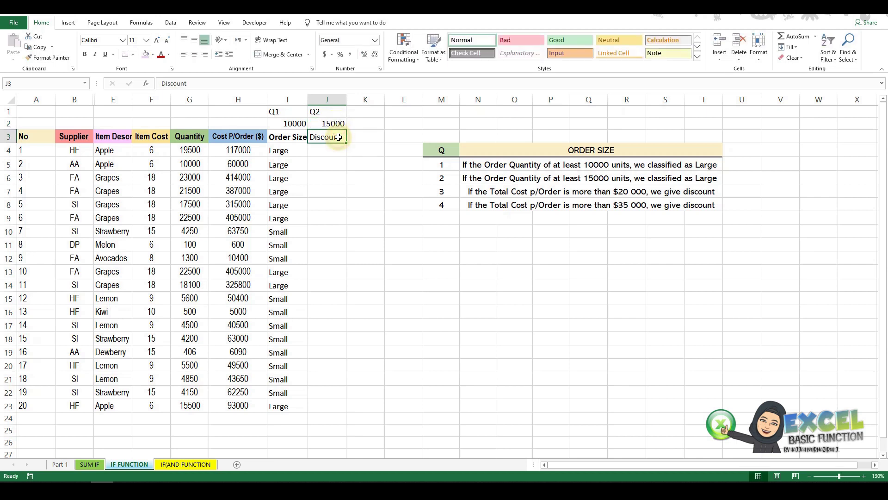
# - Replace the J3 header Discount with Order Size
pyautogui.press('Delete')
pyautogui.write('Order ')
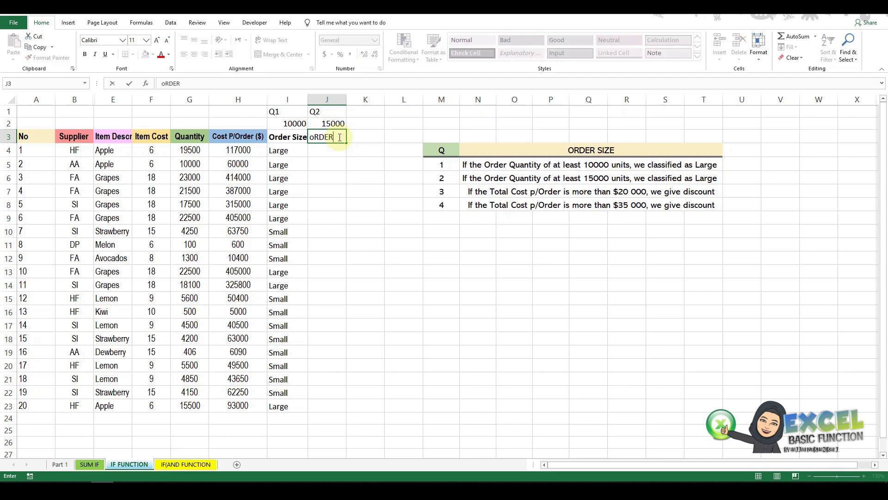
pyautogui.write('Size')
pyautogui.click(327, 151)
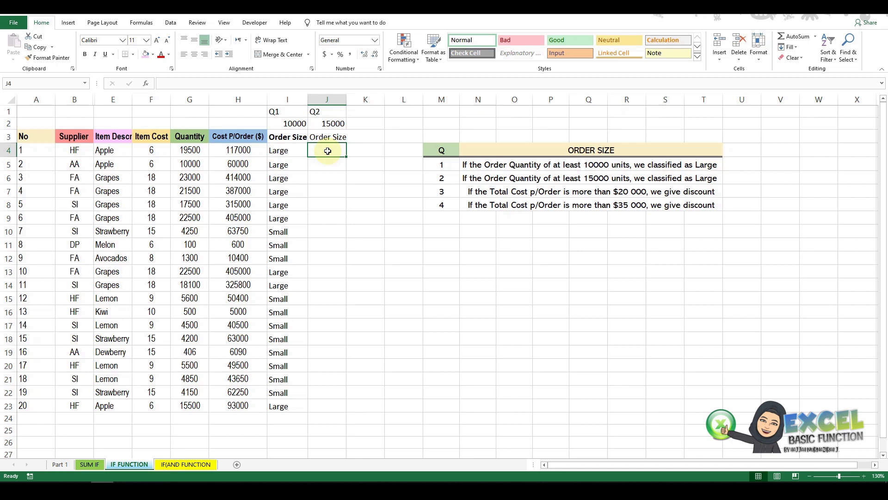
# - Enter =IF(G4>=15000,"Large","Small") in J4, showing Large for the 19500-unit order
pyautogui.write('=')
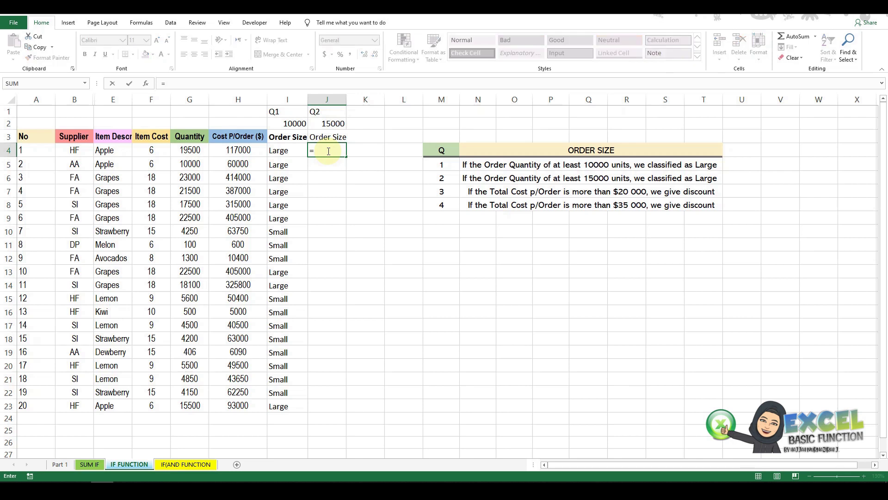
pyautogui.write('if')
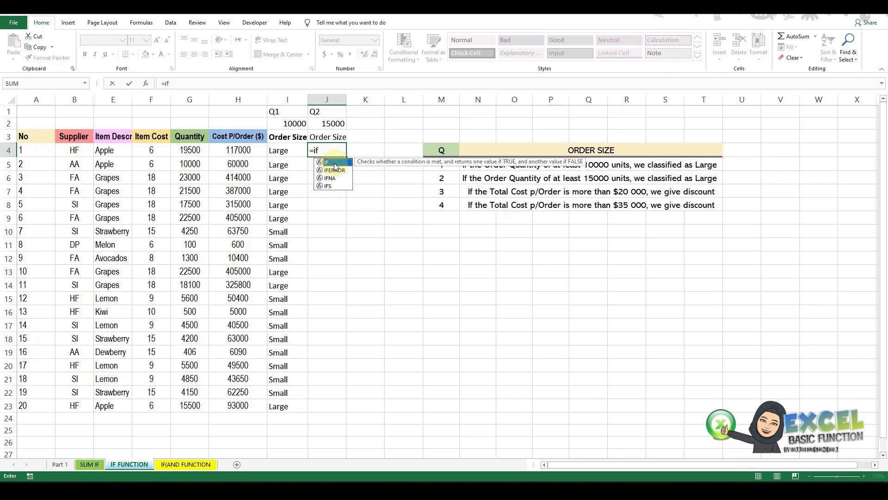
pyautogui.doubleClick(334, 163)
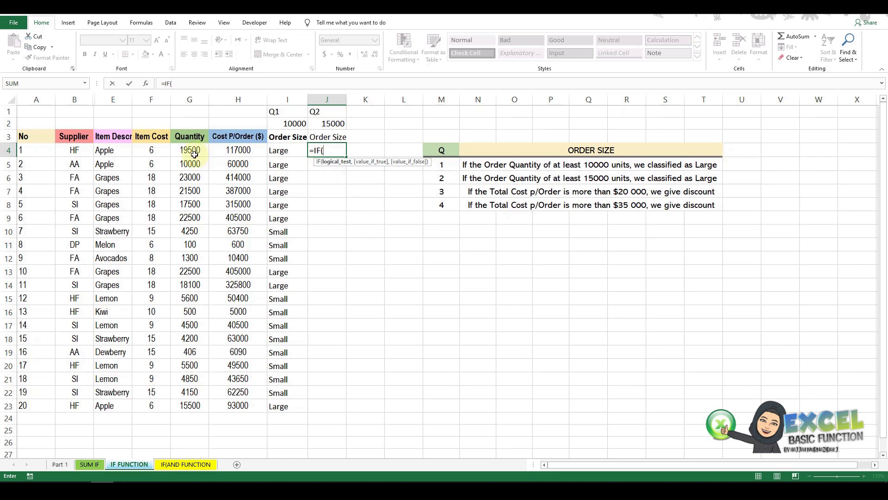
pyautogui.click(194, 154)
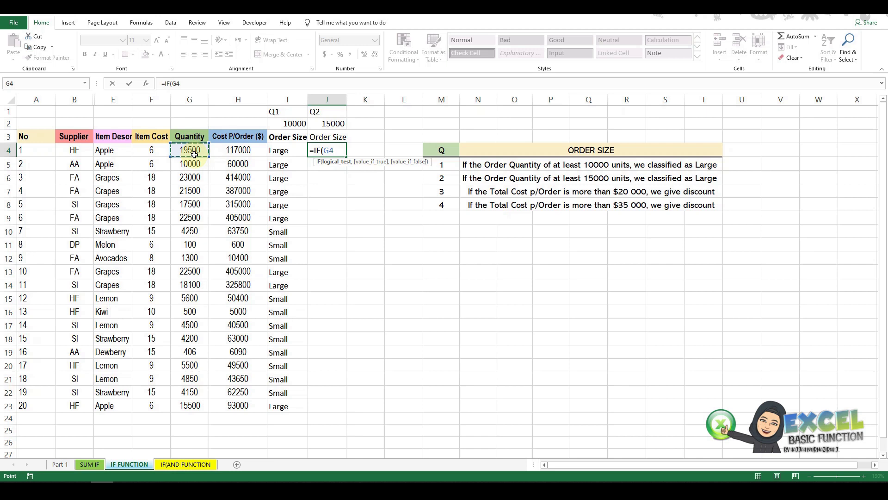
pyautogui.write('>')
pyautogui.write('=')
pyautogui.write('15000')
pyautogui.write(',"Large')
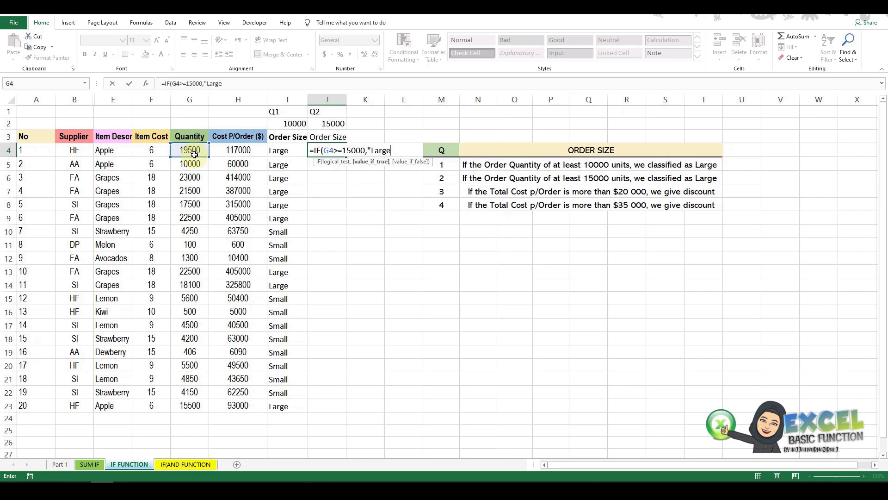
pyautogui.write('","Small"')
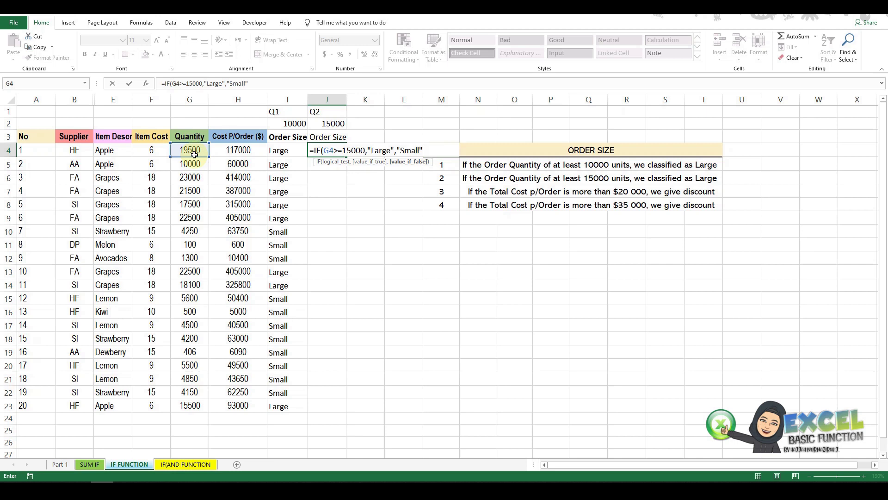
pyautogui.write(')')
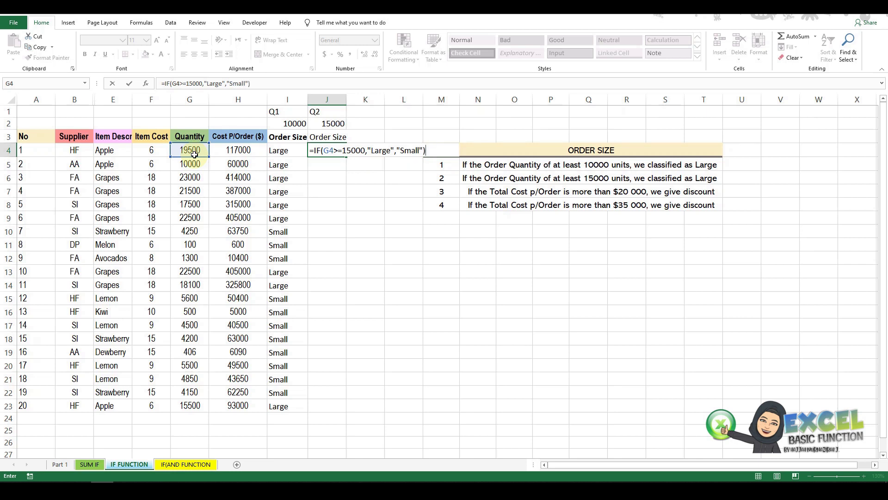
pyautogui.press('Return')
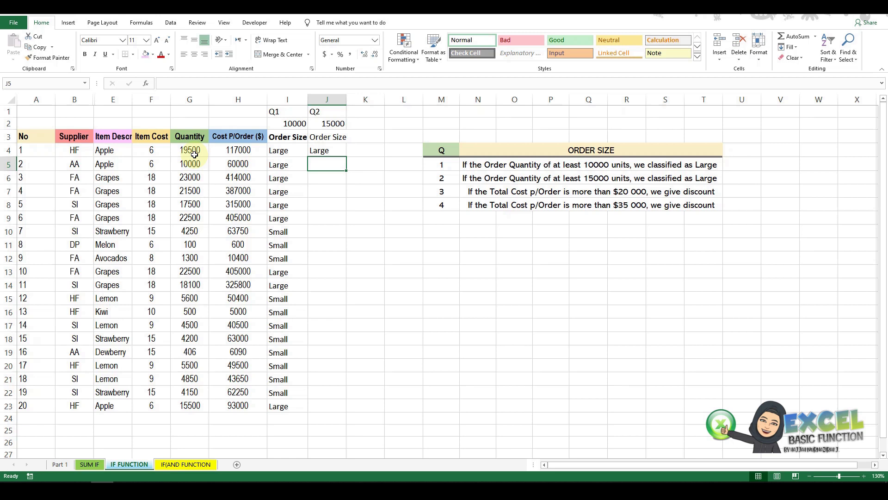
# - Copy the J4 Order Size formula down through J23
pyautogui.click(324, 151)
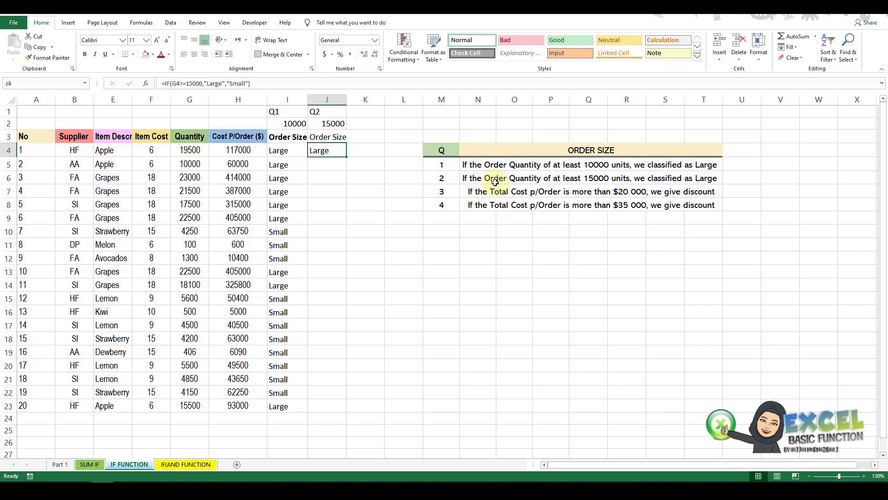
pyautogui.doubleClick(346, 157)
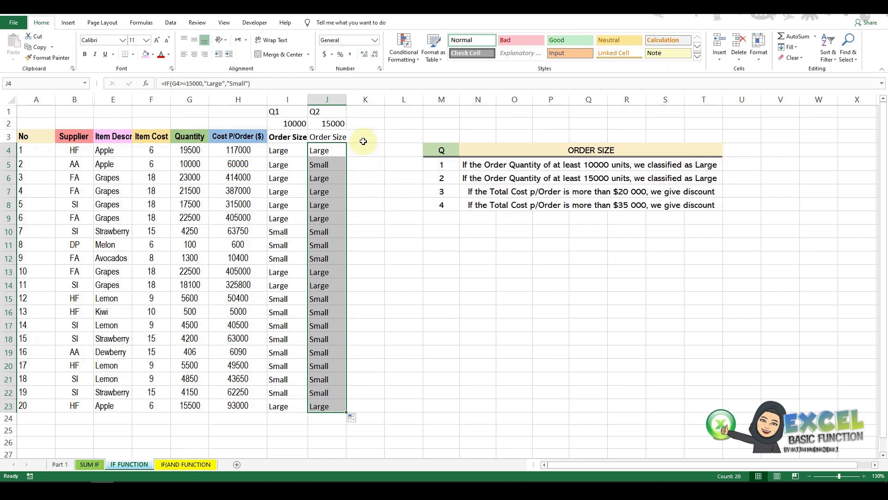
pyautogui.click(363, 141)
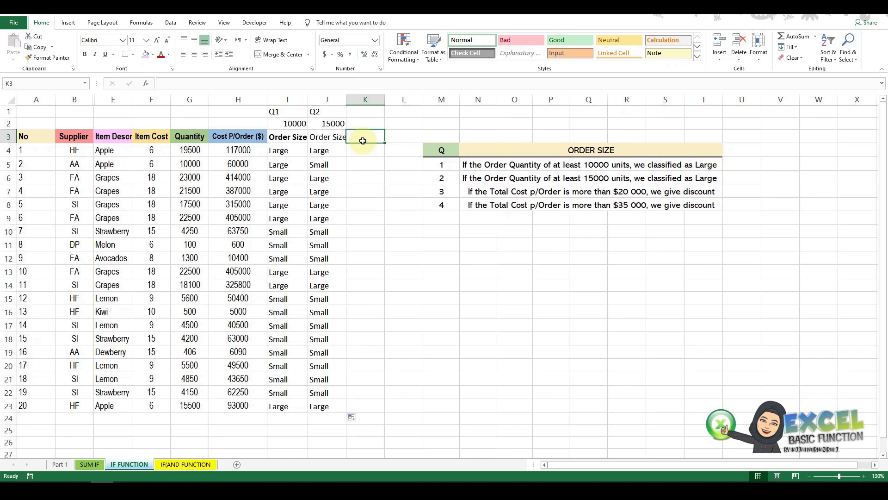
# - Type the header Discount into K3
pyautogui.write('Discount')
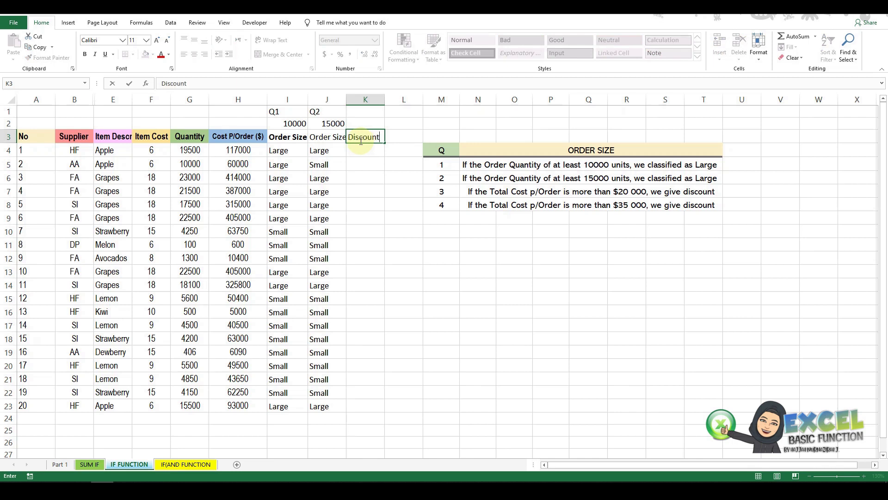
pyautogui.click(369, 149)
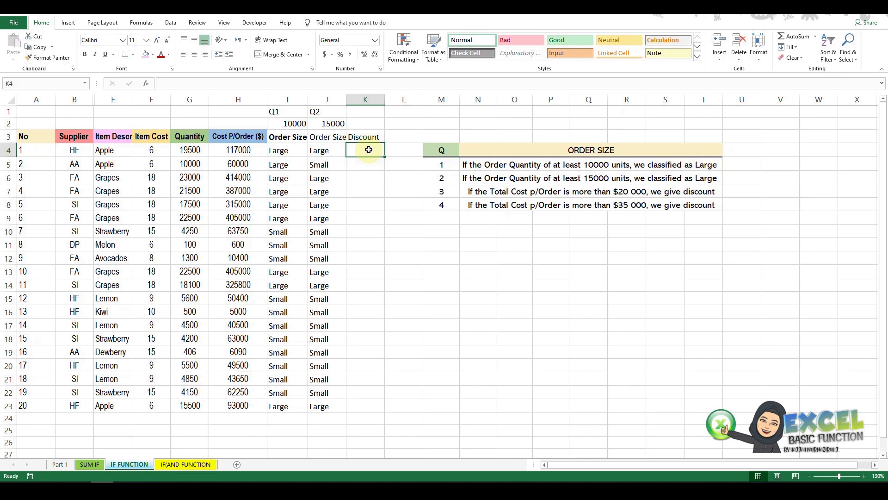
# - Enter =IF(H4>=20000,"Yes","No") in K4, returning Yes for the 117000 cost
pyautogui.write('=')
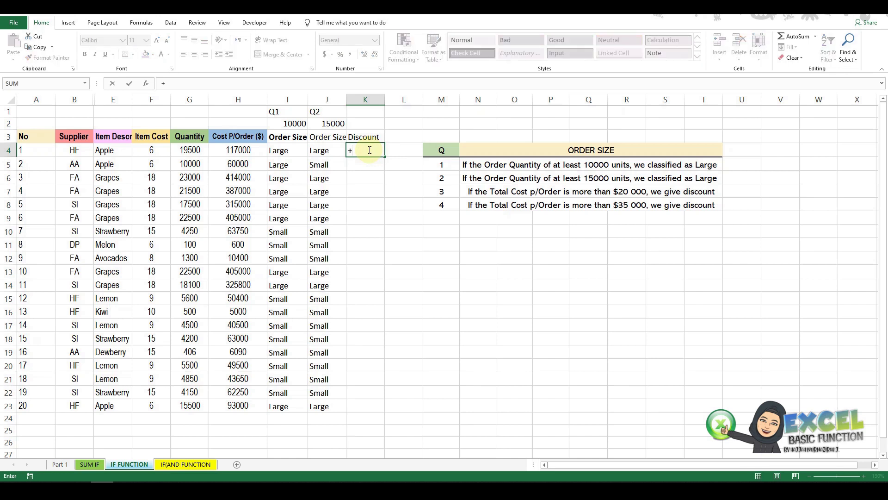
pyautogui.write('If')
pyautogui.doubleClick(369, 163)
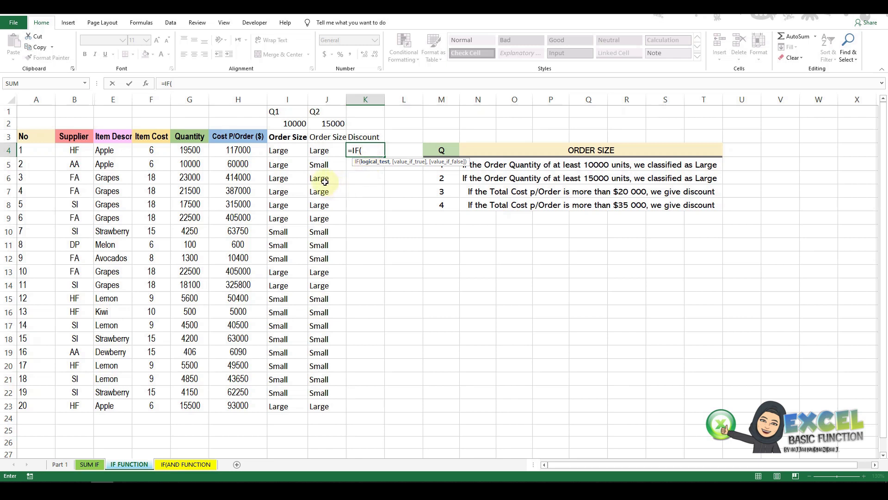
pyautogui.click(249, 150)
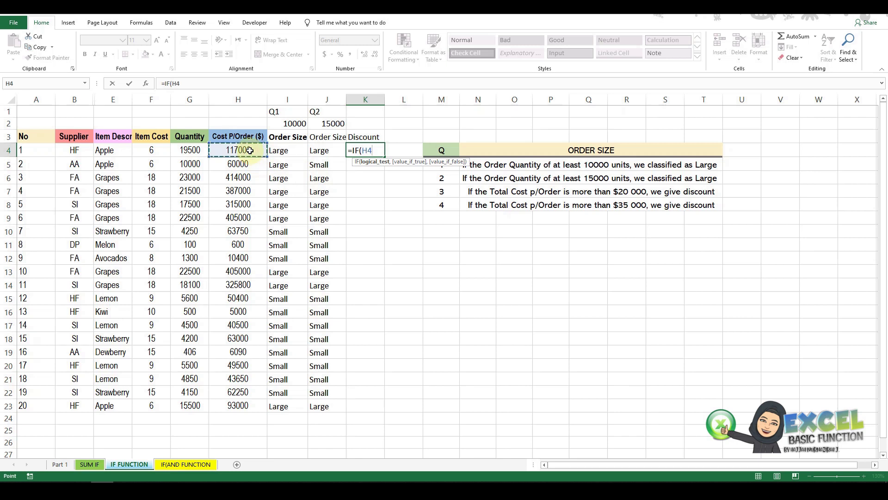
pyautogui.write('>=20000')
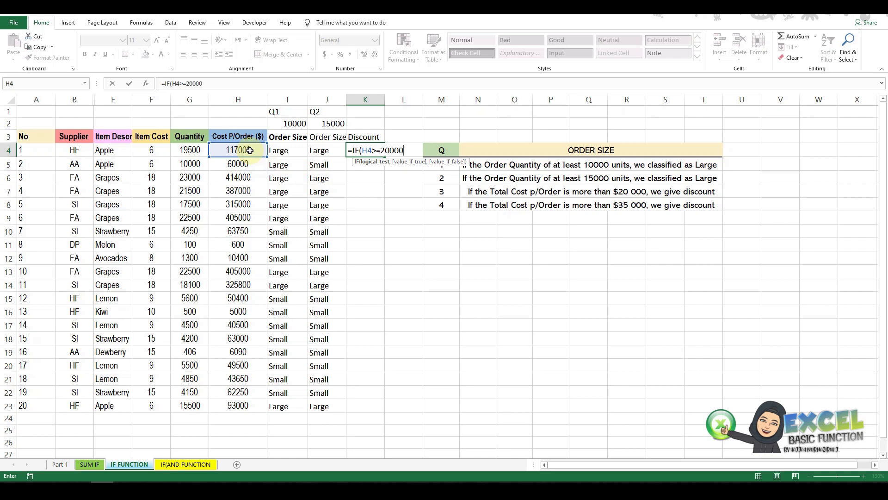
pyautogui.write(',')
pyautogui.write('"')
pyautogui.write('Yes')
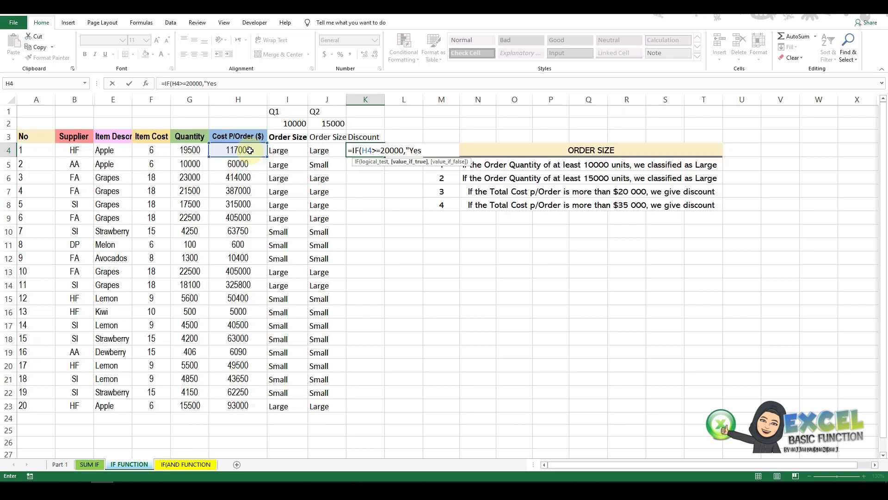
pyautogui.write('"')
pyautogui.write(',')
pyautogui.write('"')
pyautogui.write('No')
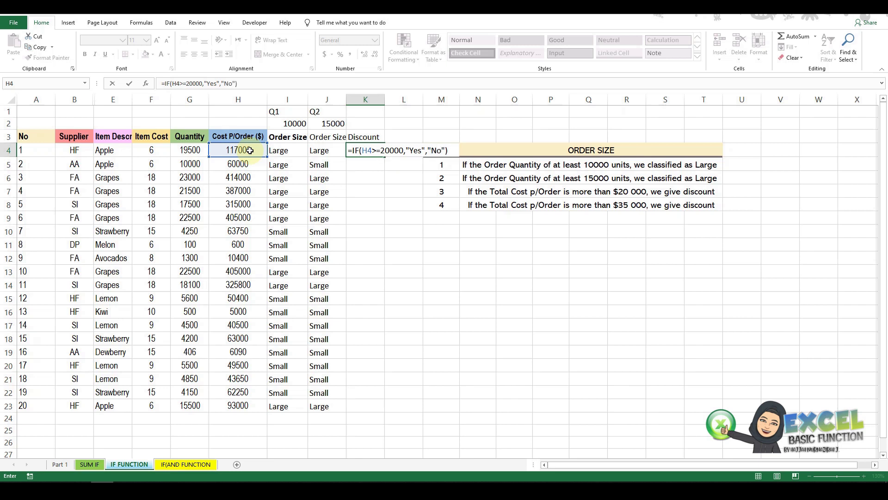
pyautogui.press('Return')
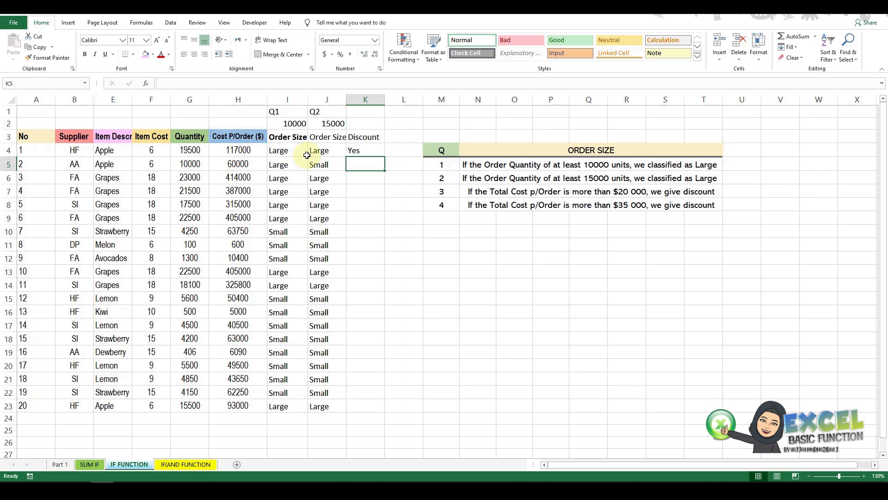
pyautogui.click(370, 149)
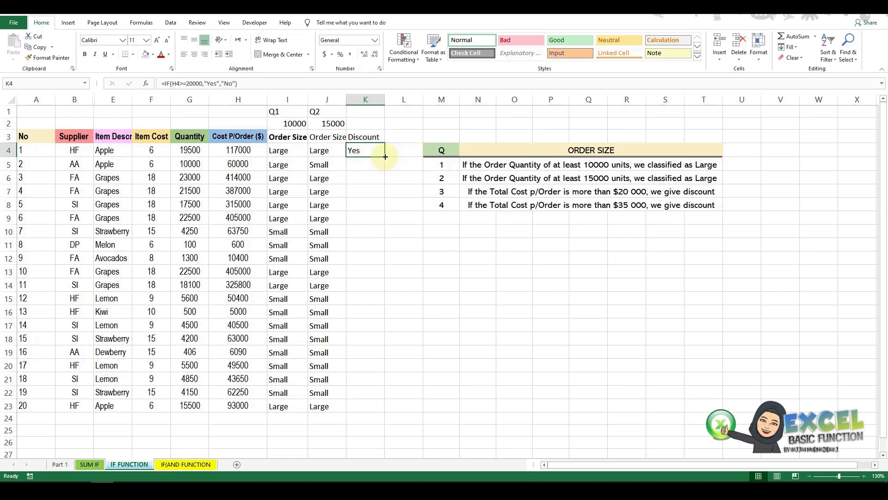
# - Fill the Discount formula down to K23 and enter the threshold 20000 in K2
pyautogui.doubleClick(385, 157)
pyautogui.click(375, 122)
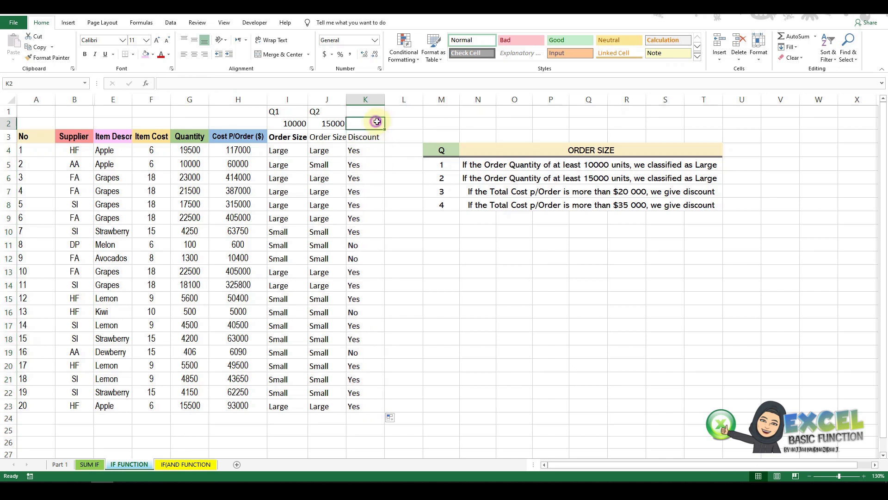
pyautogui.write('20000')
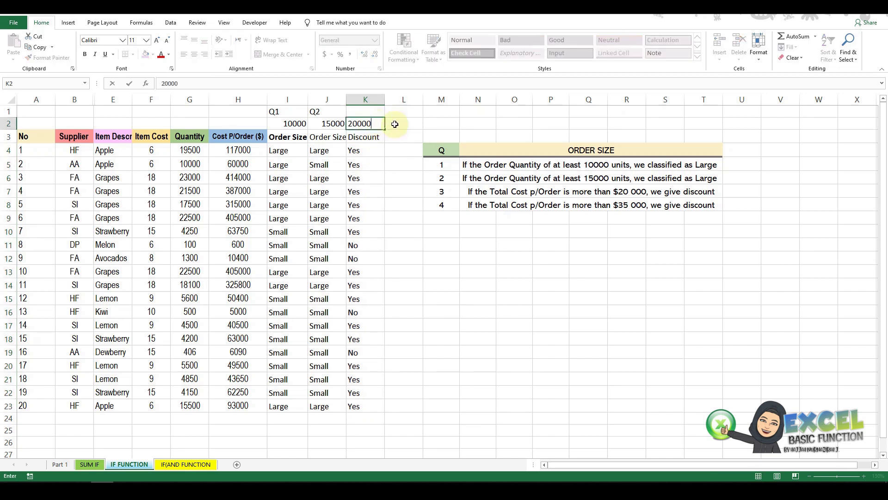
# - Add a second Discount heading in L3 with the threshold 35000 in L2
pyautogui.click(394, 137)
pyautogui.write('D')
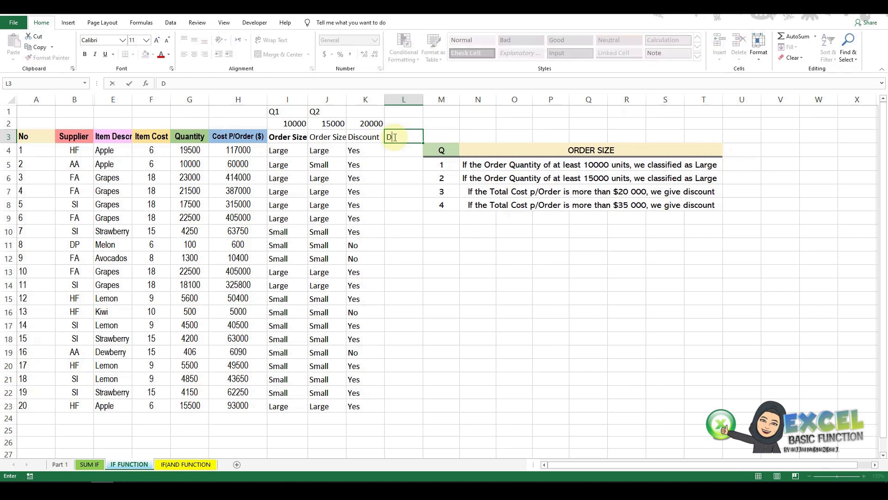
pyautogui.write('iscount')
pyautogui.click(415, 126)
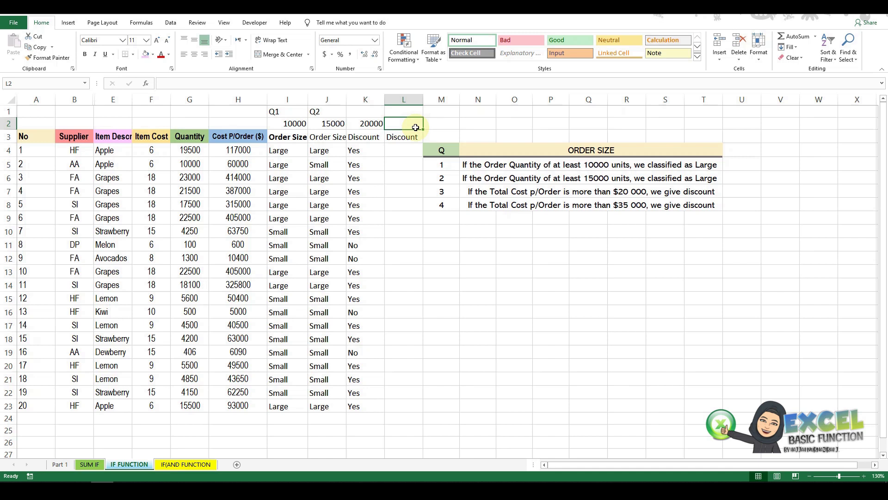
pyautogui.write('35000')
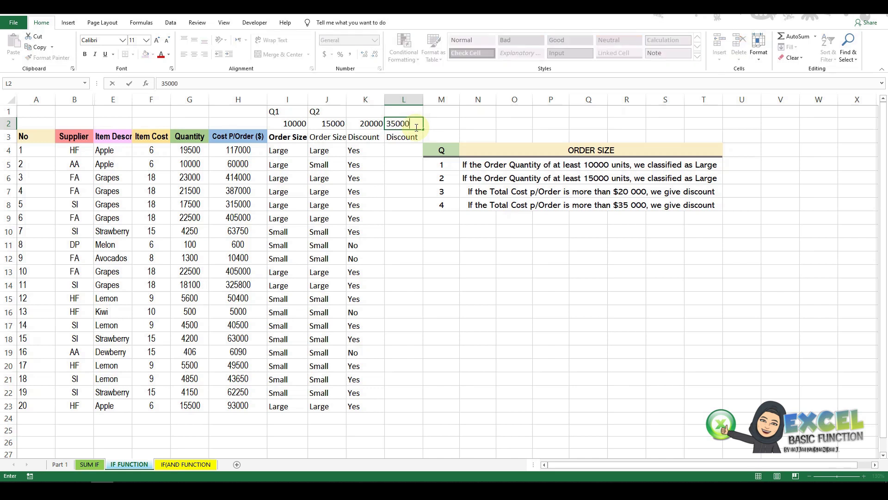
pyautogui.click(410, 148)
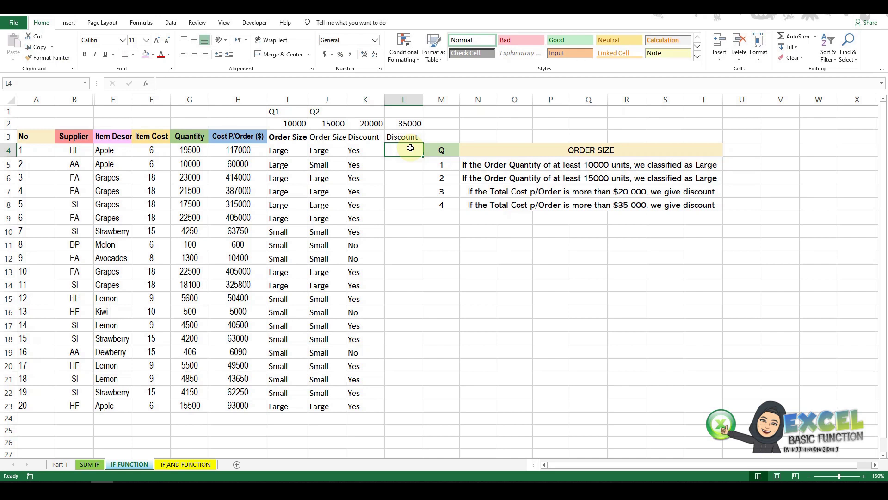
# - Enter =IF(H4>=35000,"Yes","No") in L4 and fill it down to L23
pyautogui.write('=if')
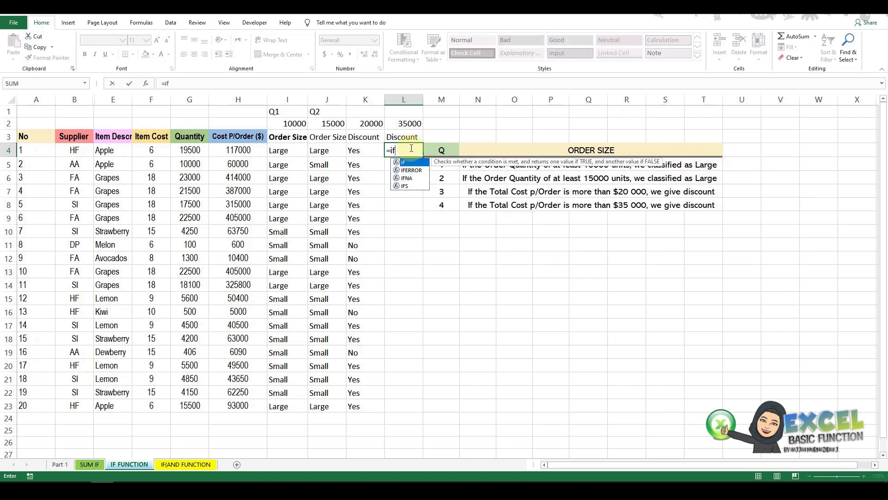
pyautogui.doubleClick(404, 162)
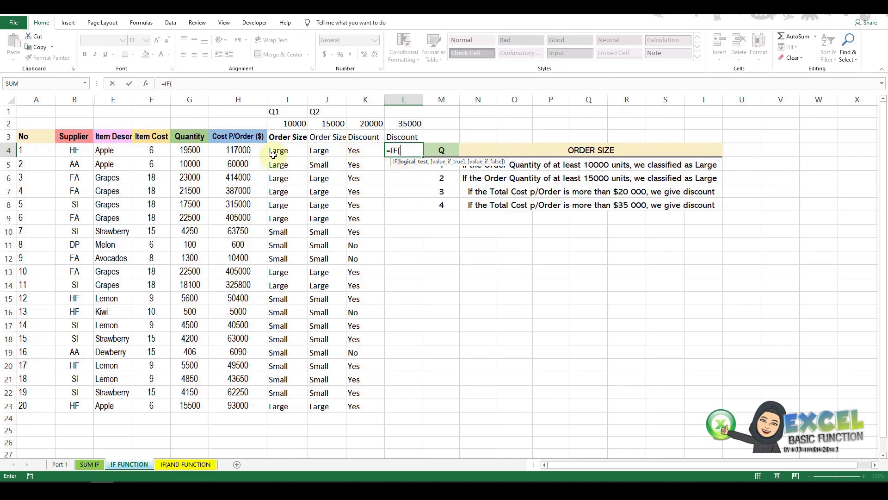
pyautogui.click(252, 152)
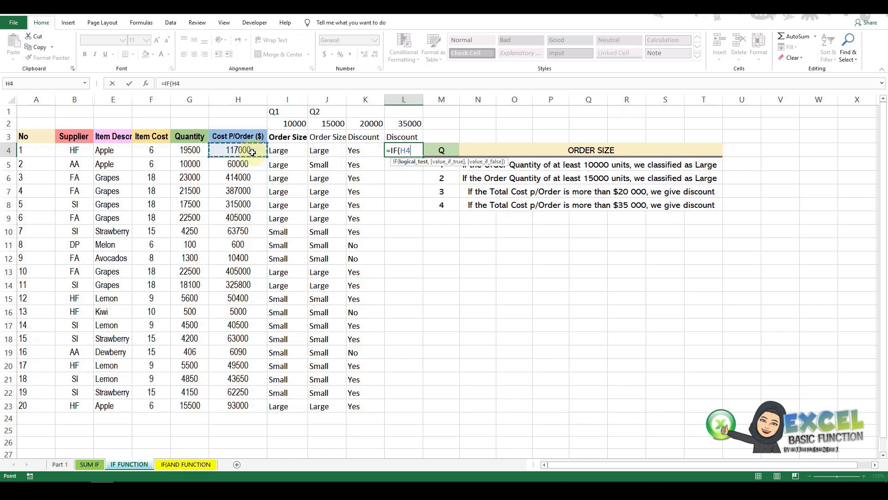
pyautogui.write('>=')
pyautogui.write('35000')
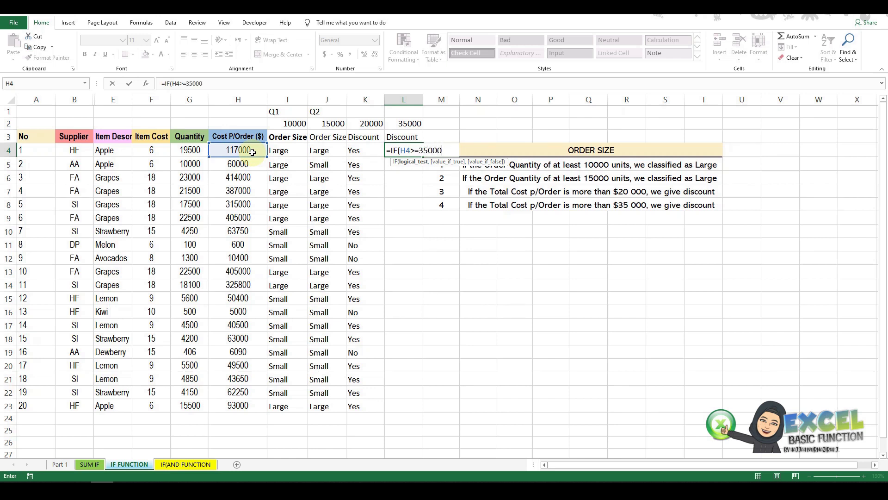
pyautogui.write(',"')
pyautogui.write('Yr')
pyautogui.press('BackSpace')
pyautogui.write('es')
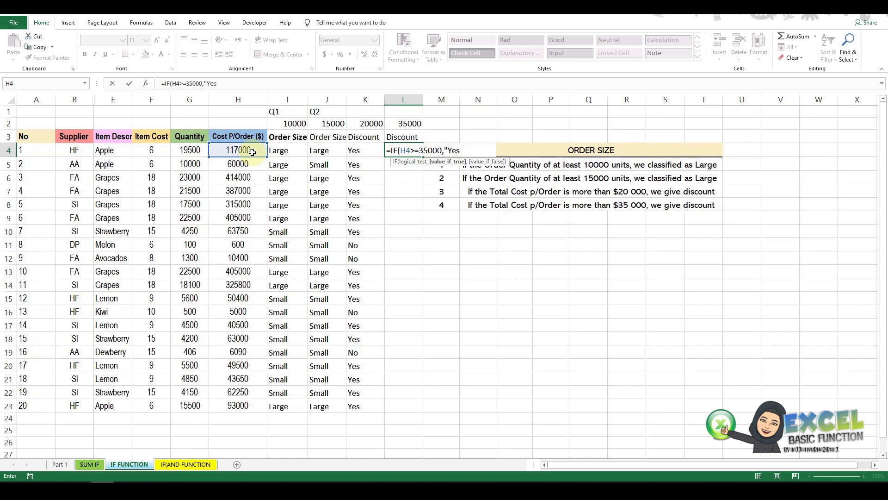
pyautogui.write('","No')
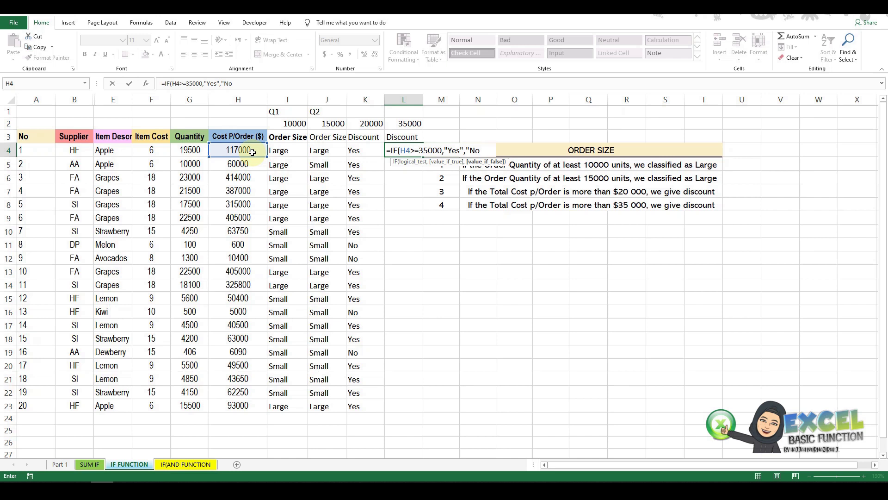
pyautogui.write(')')
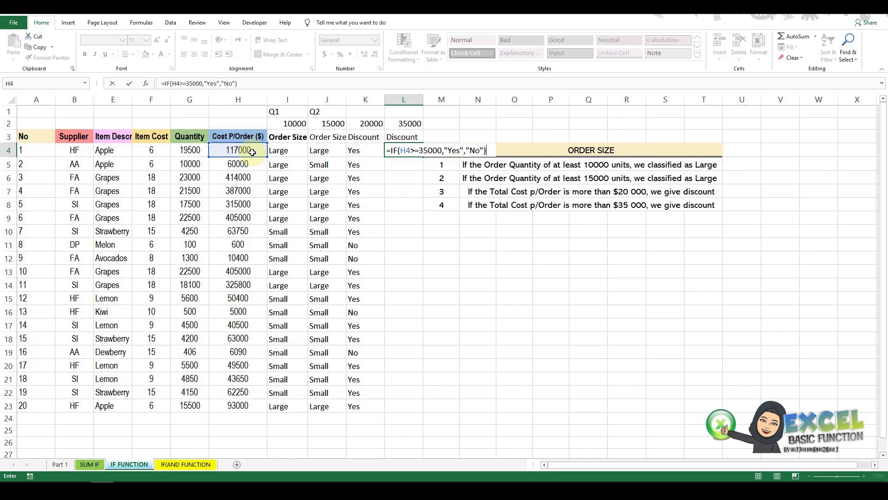
pyautogui.press('Return')
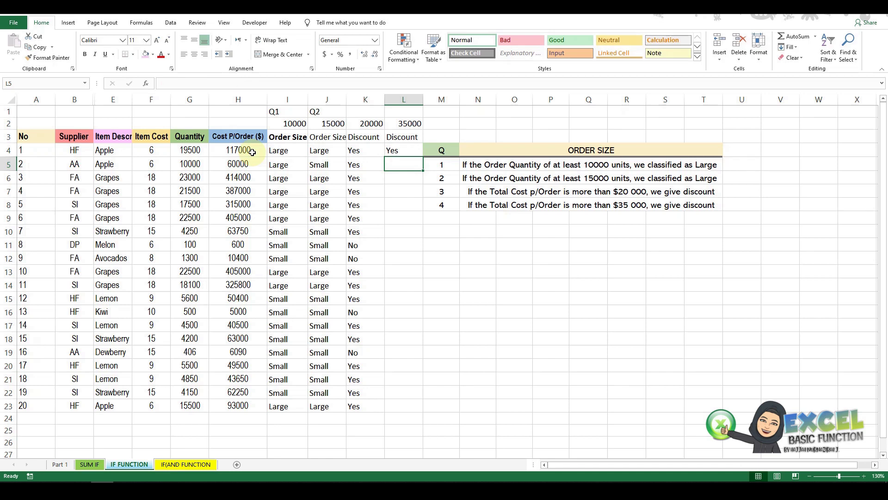
pyautogui.click(409, 152)
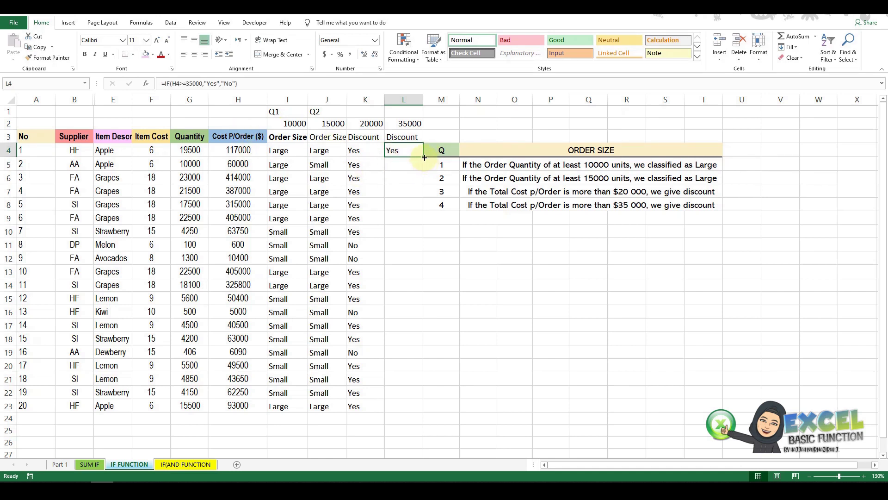
pyautogui.doubleClick(423, 157)
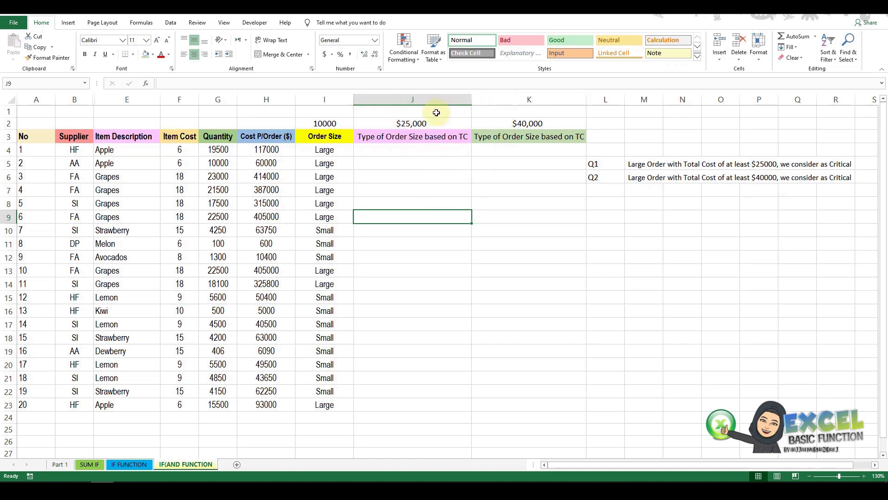
# - In J4, type the formula =IF(AND(I4="Large",H4>=25000),"Critical","Not Critical")
pyautogui.click(429, 153)
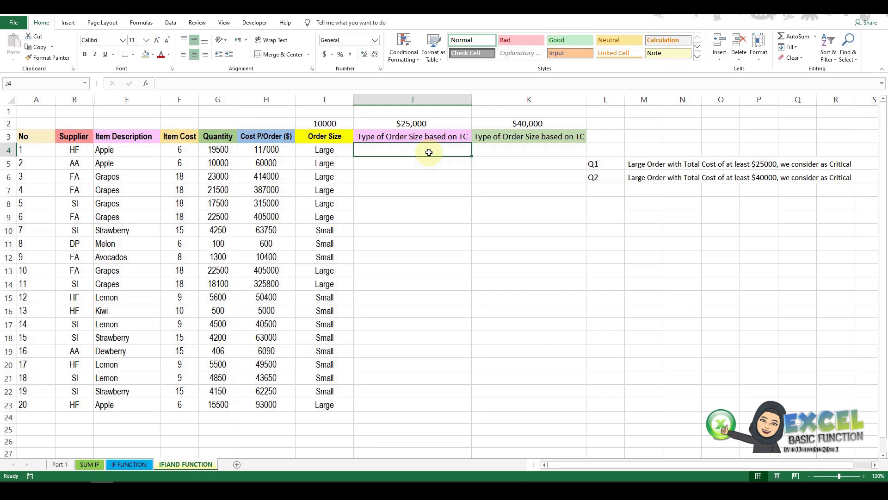
pyautogui.write('=')
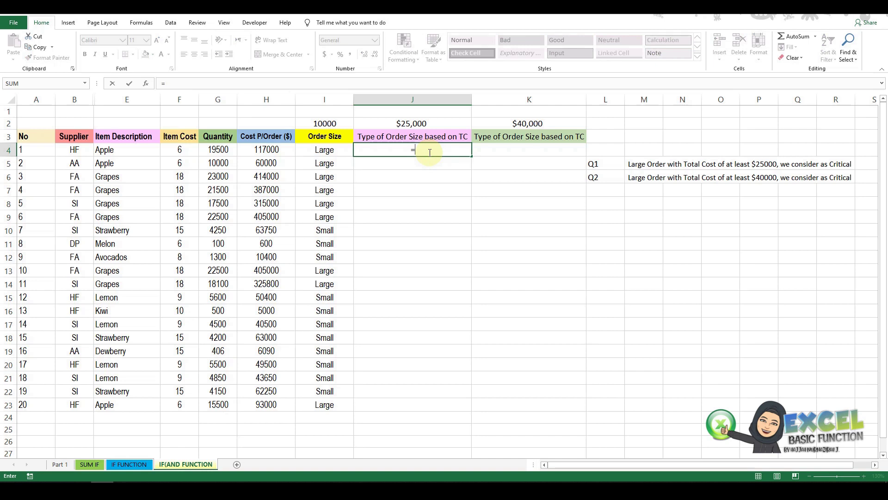
pyautogui.write('if')
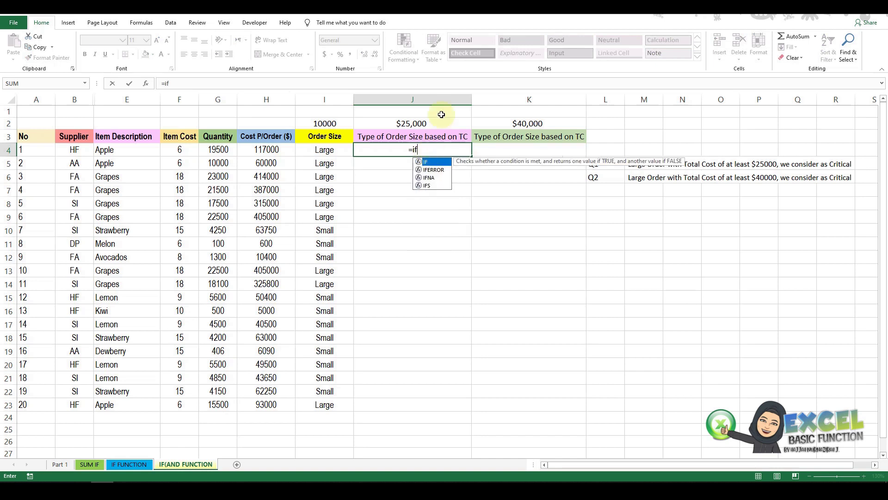
pyautogui.doubleClick(432, 161)
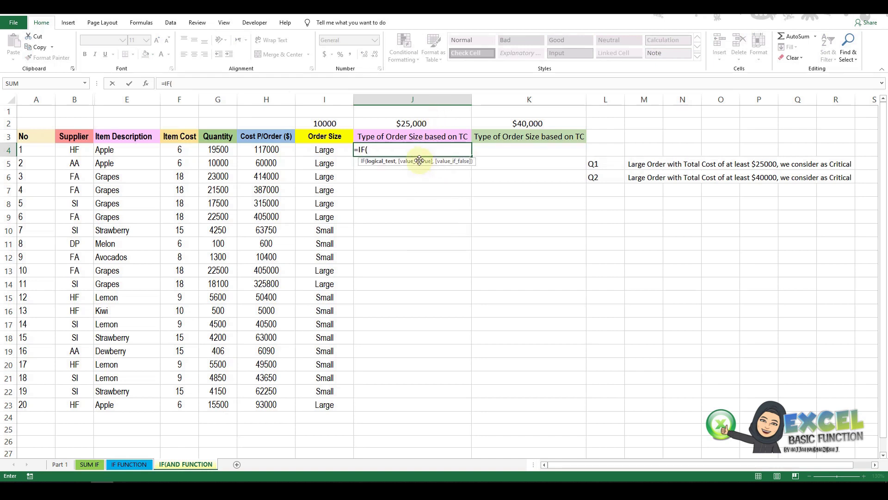
pyautogui.write('and')
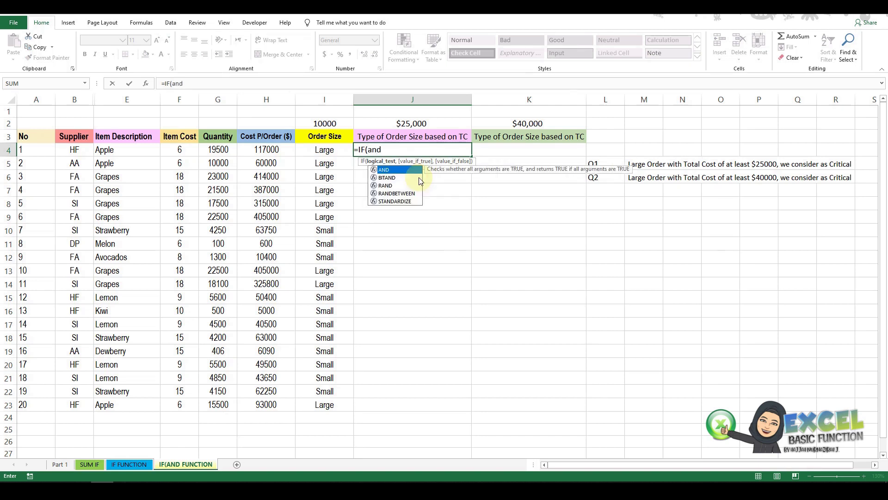
pyautogui.doubleClick(395, 170)
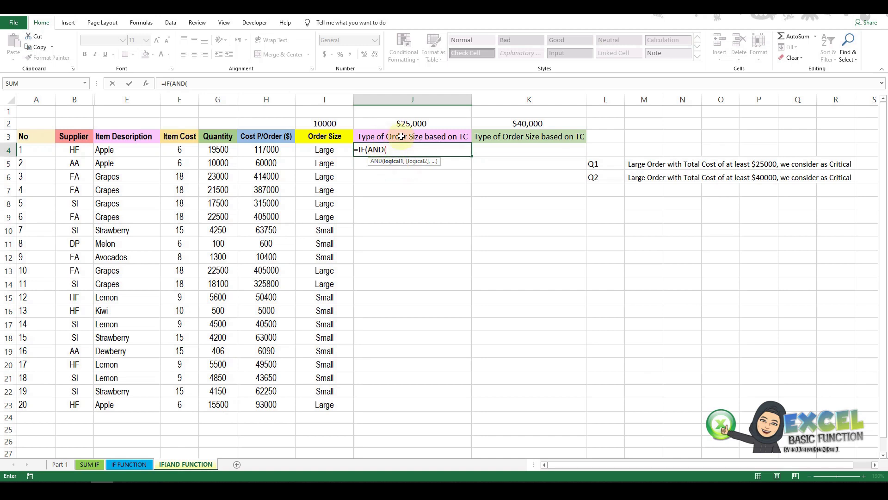
pyautogui.click(332, 152)
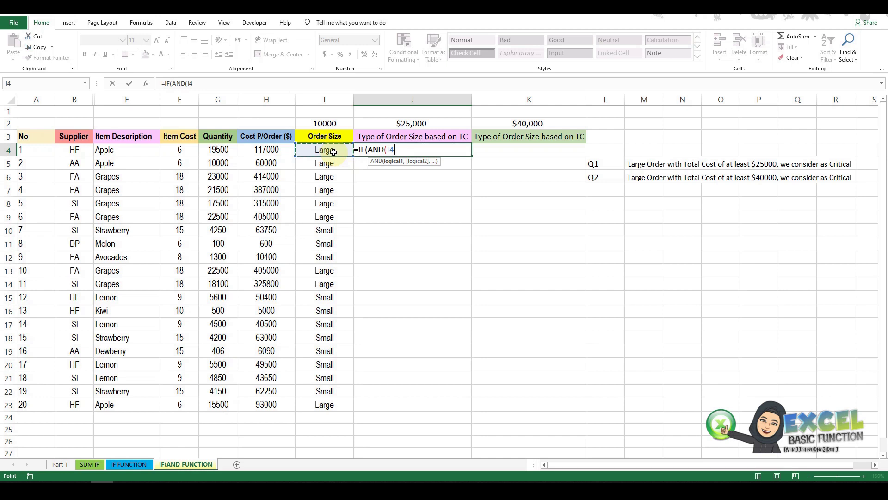
pyautogui.write('=')
pyautogui.write('"lARGE')
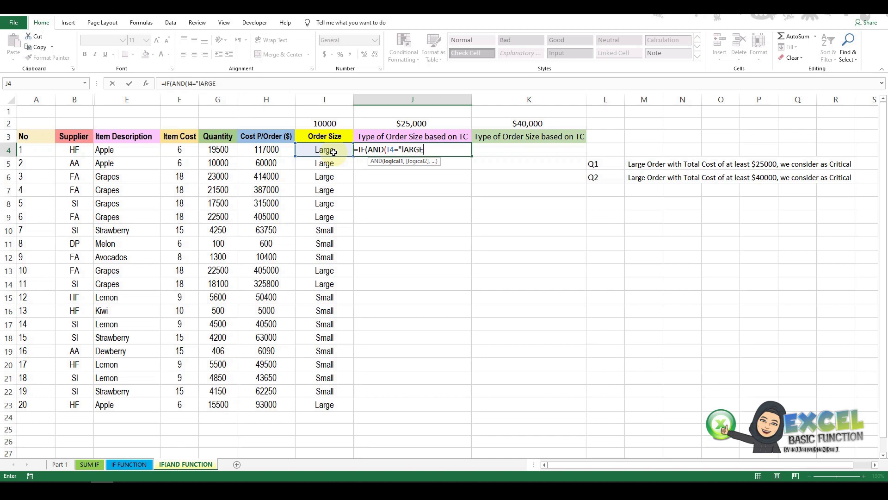
pyautogui.write('"')
pyautogui.write(',')
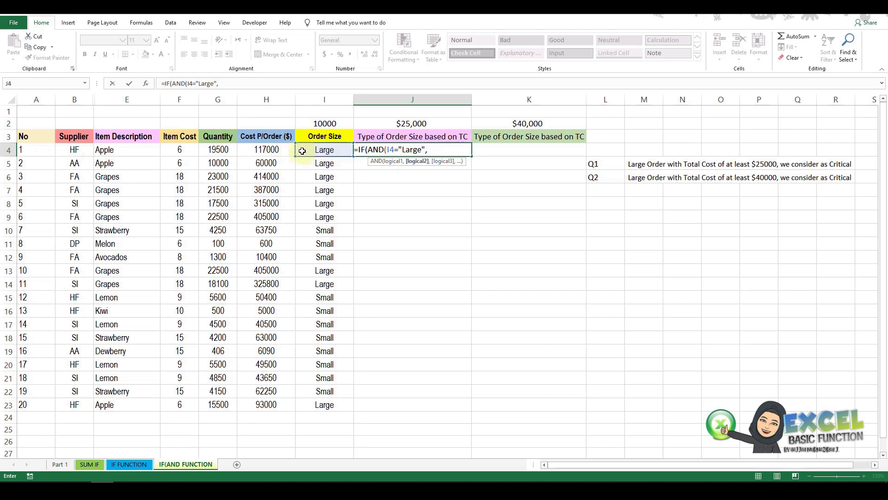
pyautogui.click(277, 152)
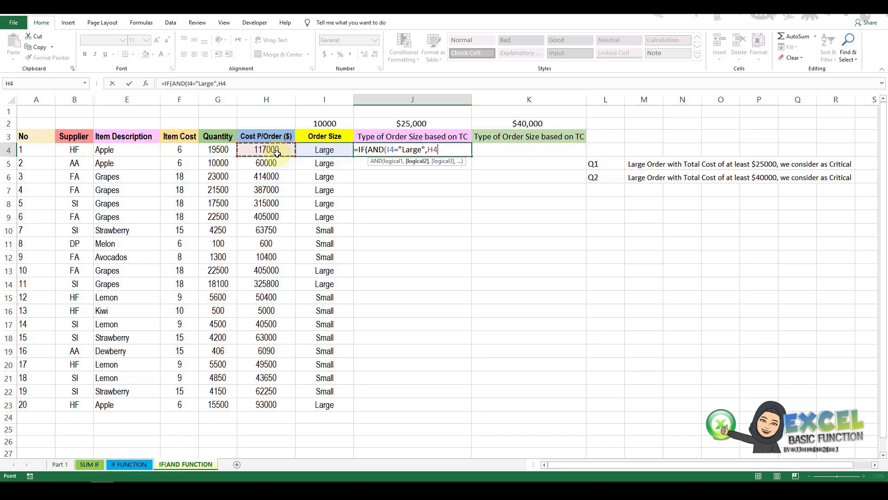
pyautogui.write('>')
pyautogui.write('=25000')
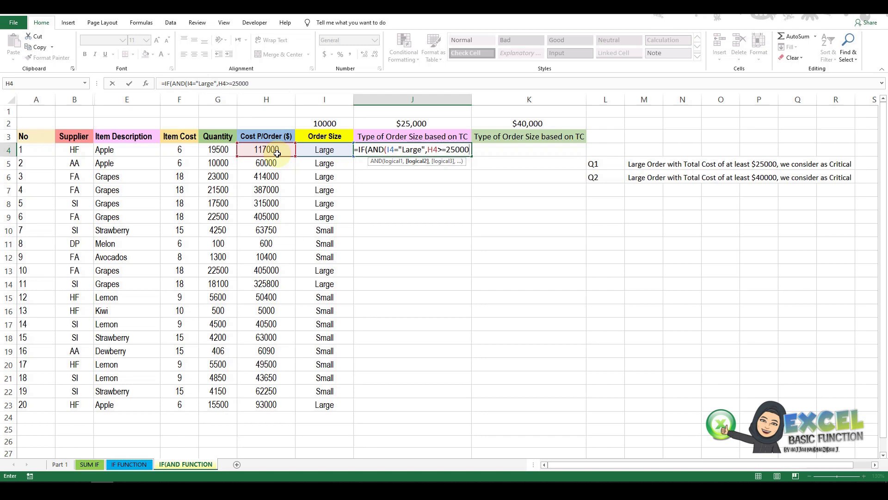
pyautogui.write(')')
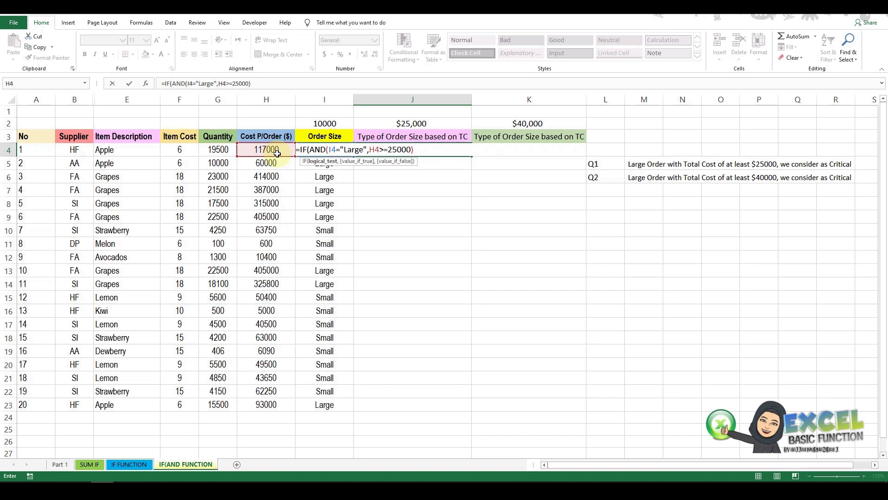
pyautogui.write(',')
pyautogui.write('"')
pyautogui.write('Critical","')
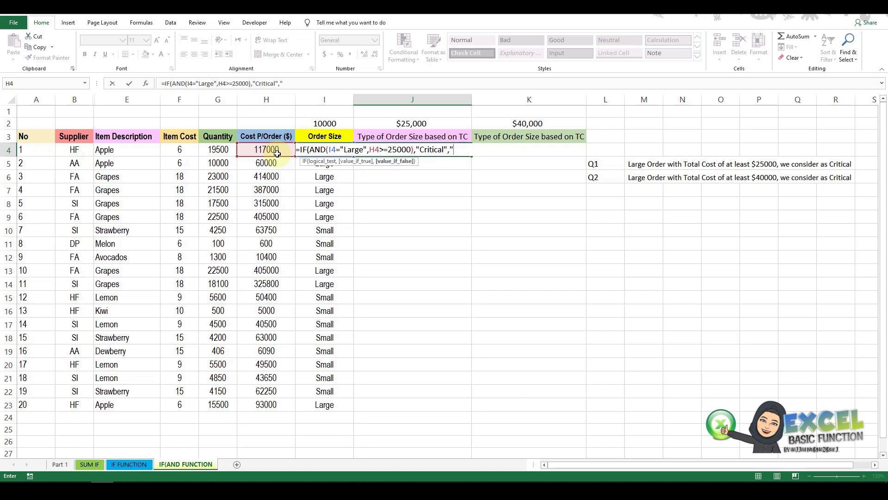
pyautogui.write('Not ')
pyautogui.write('Critical"')
pyautogui.write(')')
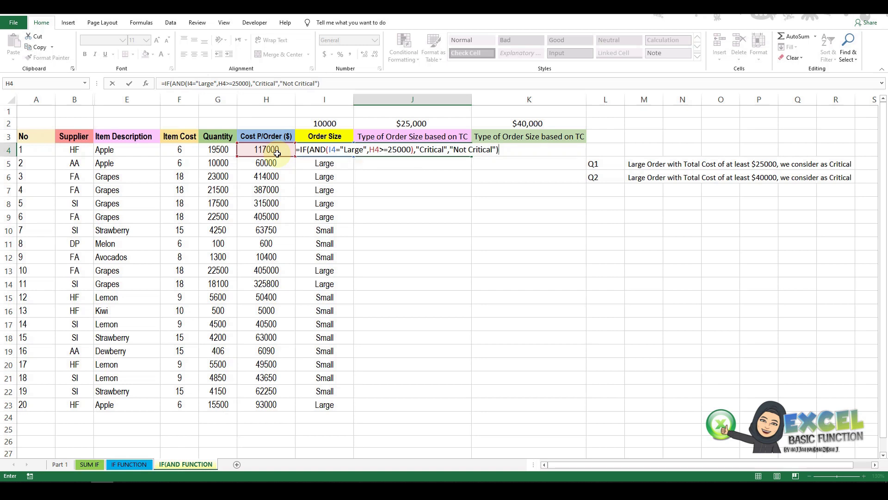
# - Commit J4's $25,000 Critical/Not Critical formula and fill it down to J23
pyautogui.press('Return')
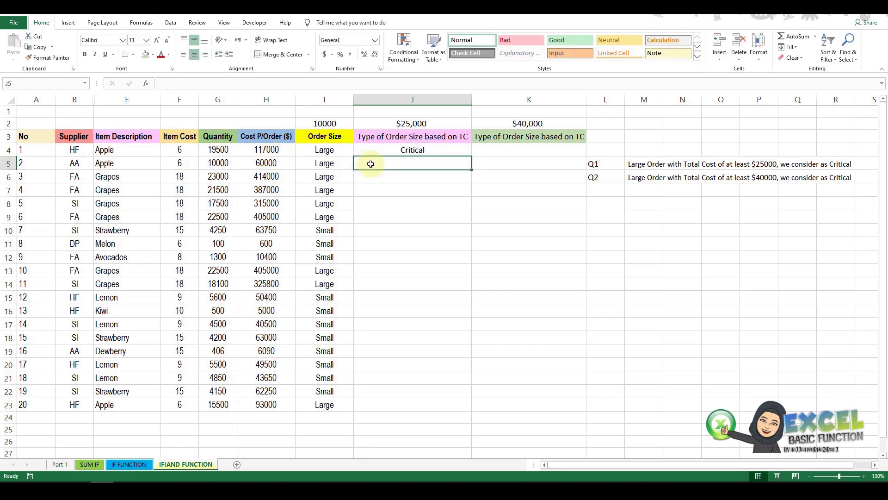
pyautogui.click(456, 150)
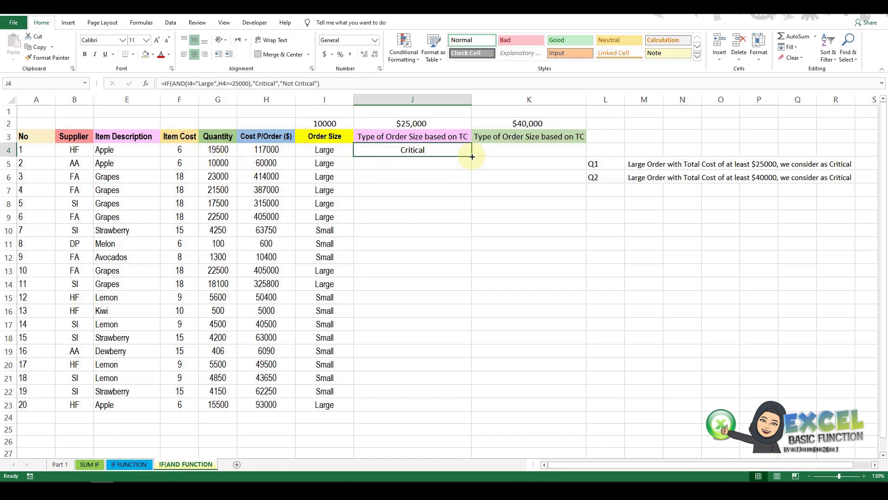
pyautogui.doubleClick(472, 157)
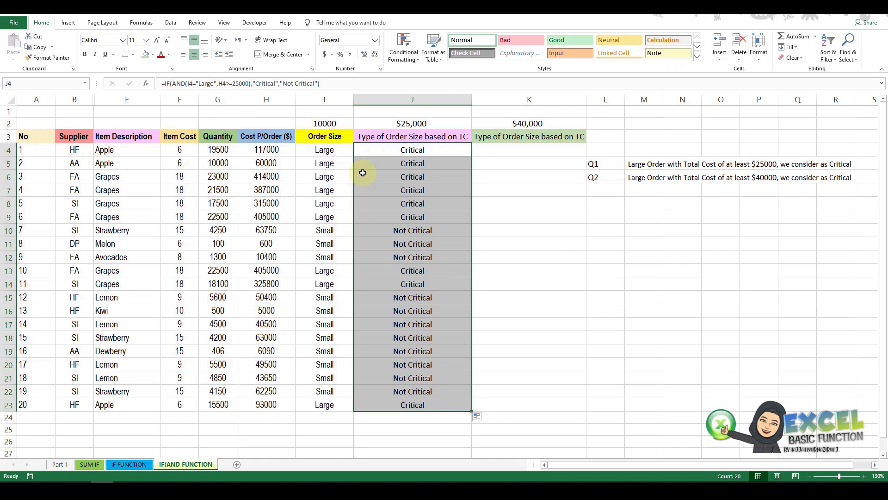
pyautogui.click(486, 149)
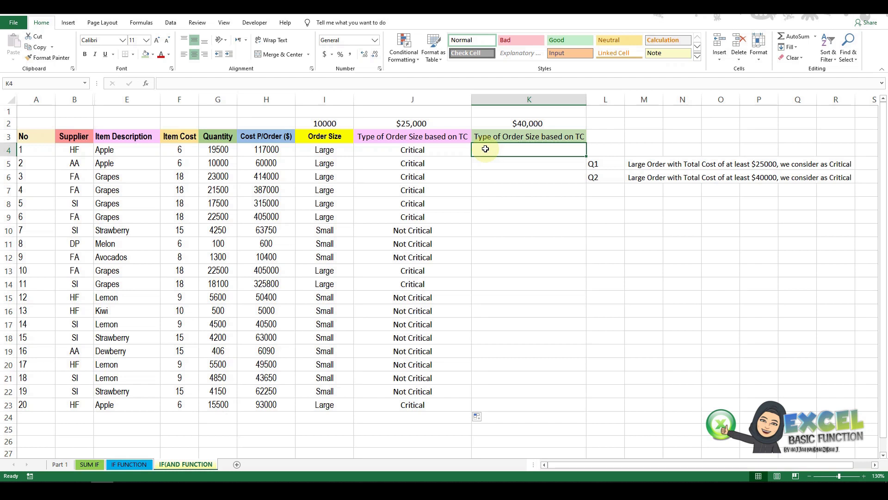
# - Start K4's formula as =IF(AND(I4="Large",H4 for the $40,000 test
pyautogui.write('=')
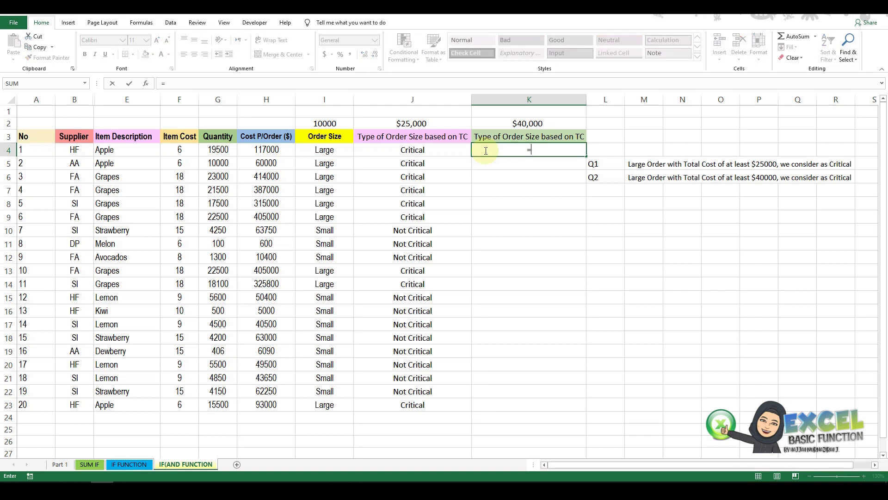
pyautogui.write('I')
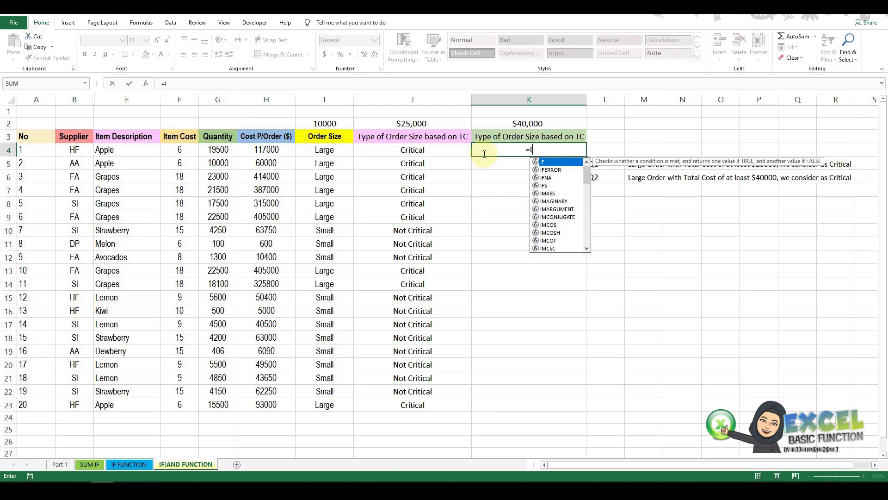
pyautogui.write('F')
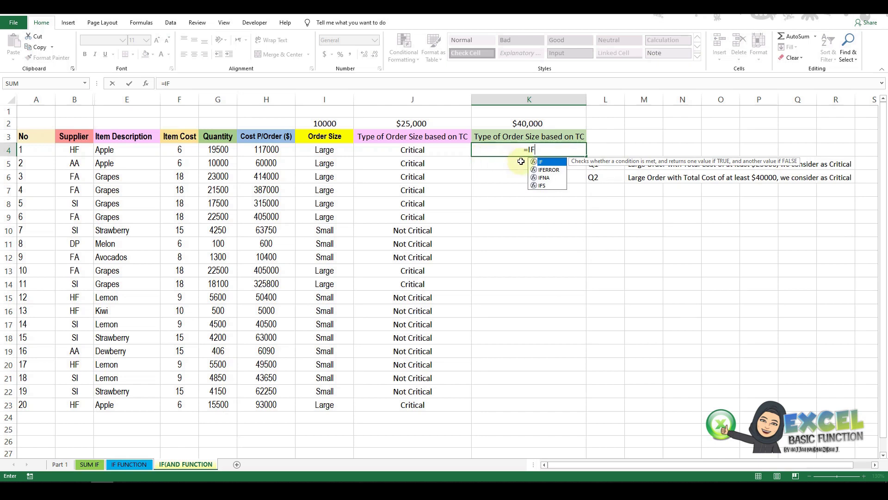
pyautogui.doubleClick(549, 161)
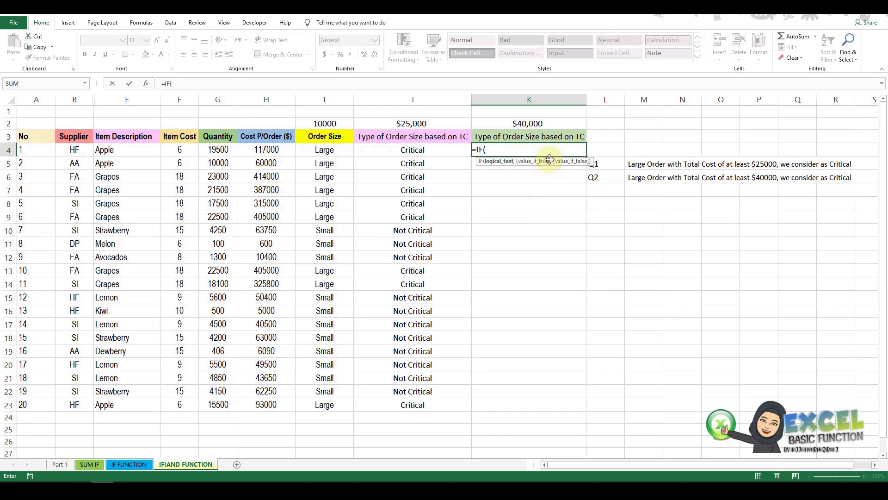
pyautogui.write('AND')
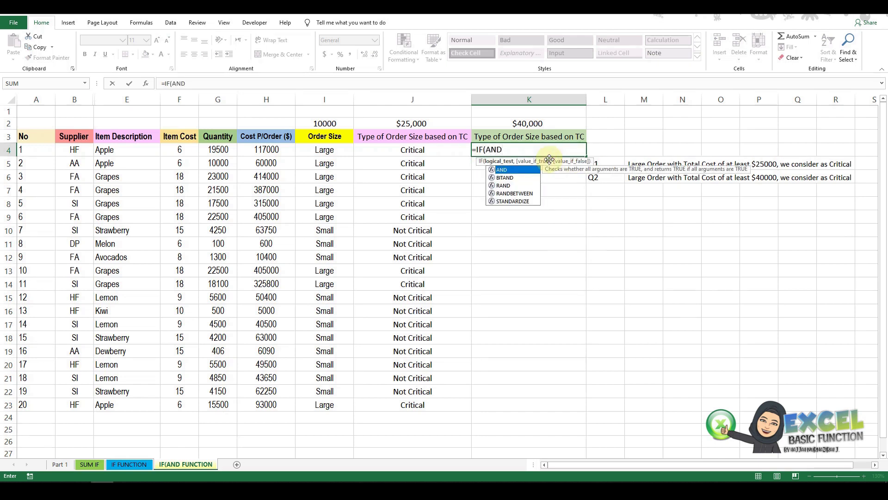
pyautogui.doubleClick(507, 170)
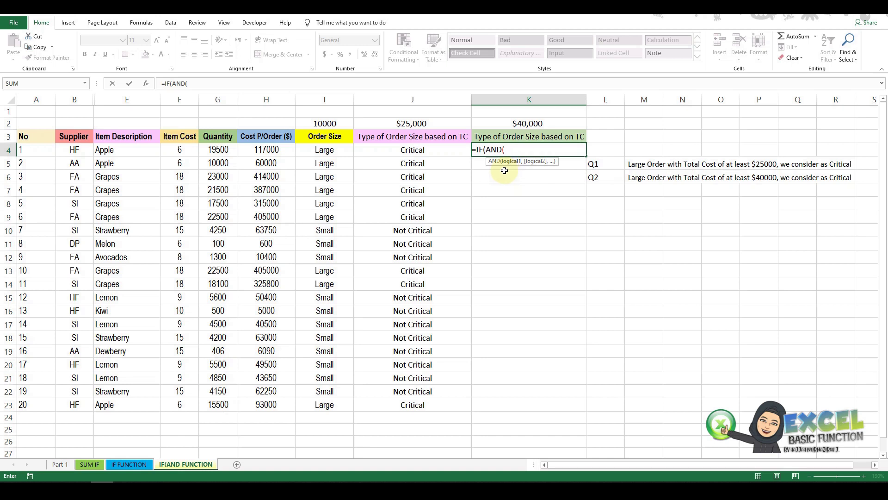
pyautogui.click(338, 154)
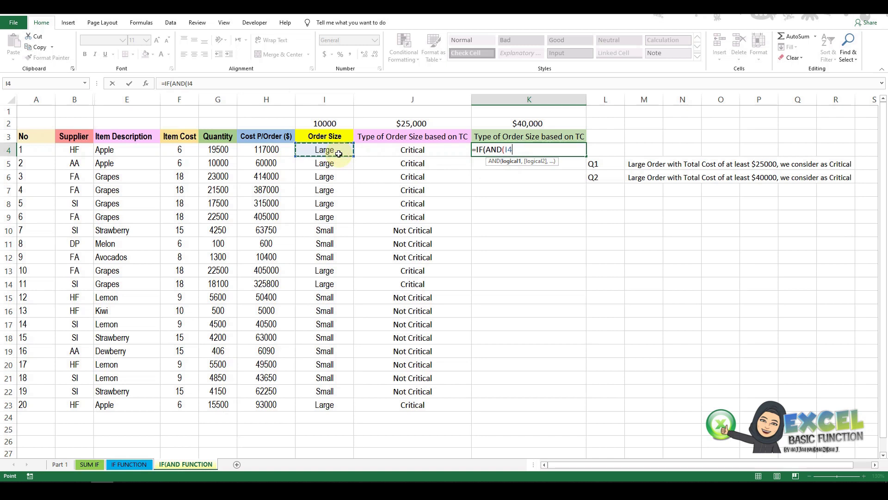
pyautogui.write('=')
pyautogui.write('"Large')
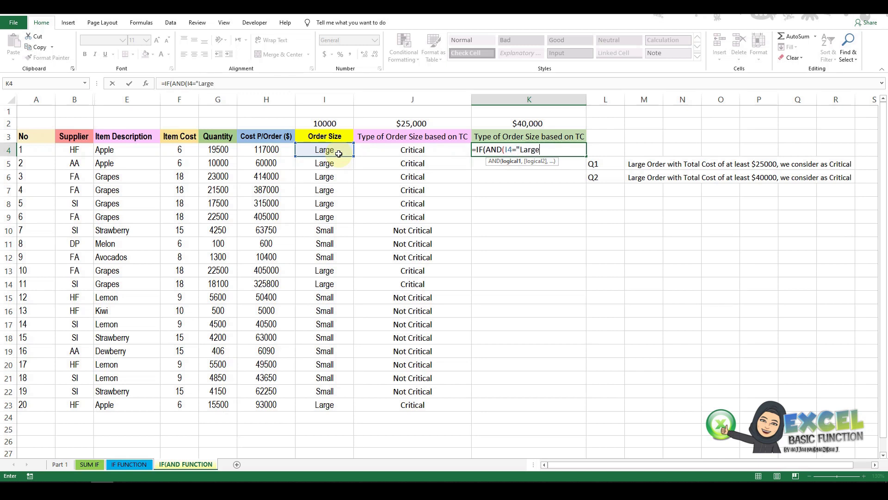
pyautogui.write('"')
pyautogui.write(',')
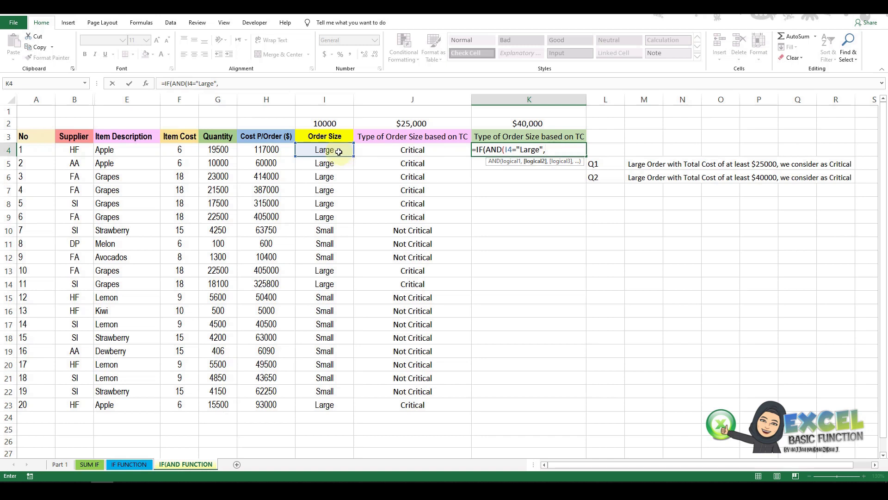
pyautogui.click(269, 150)
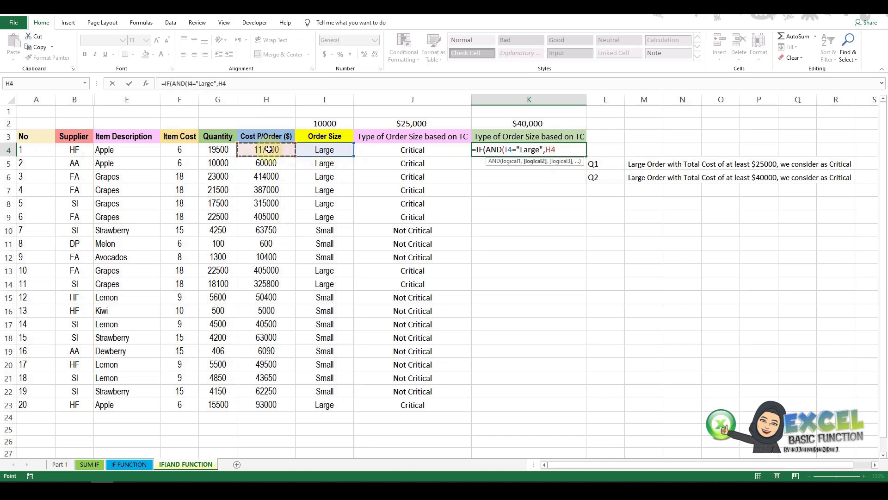
# - Finish K4 with >=40000),"Critical","Not Critical") and commit the formula
pyautogui.write('>')
pyautogui.write('=')
pyautogui.write('40000')
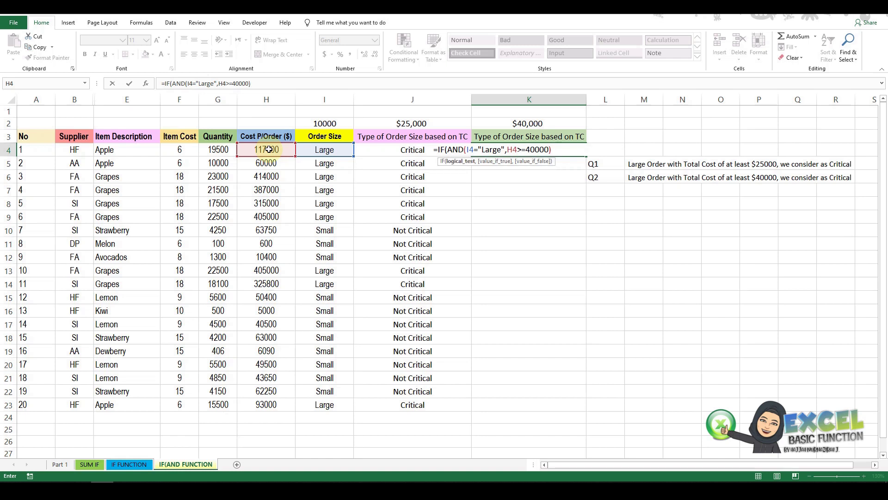
pyautogui.write(',"')
pyautogui.write('Critical","')
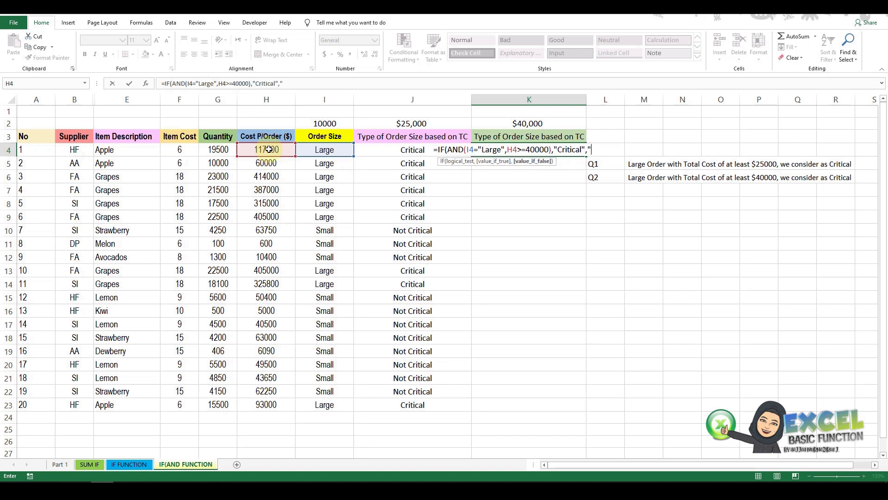
pyautogui.write('Not Critical"')
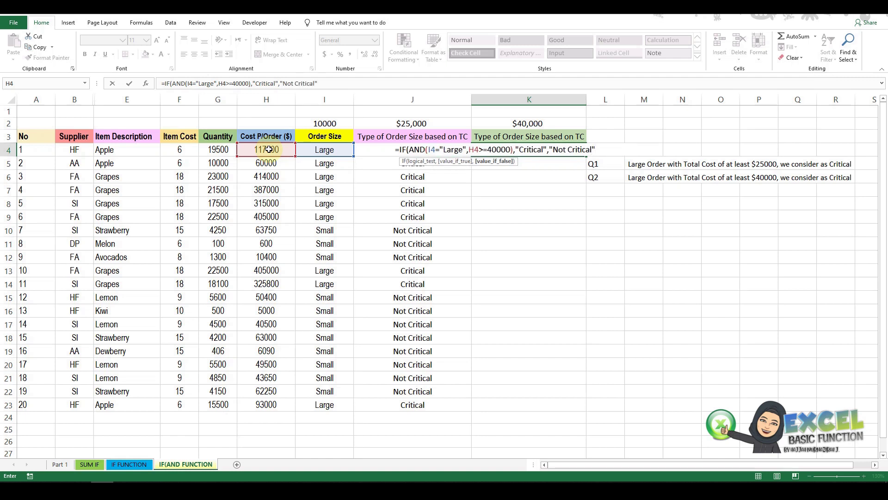
pyautogui.write(')')
pyautogui.press('Return')
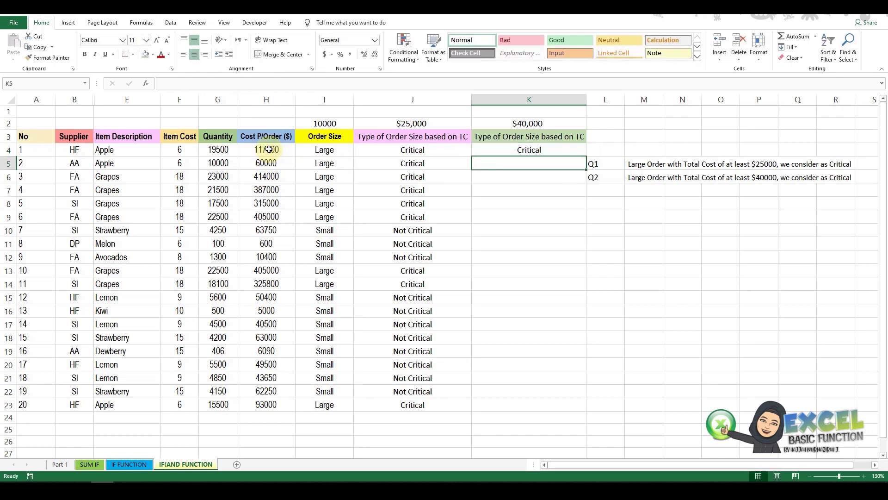
# - Copy K4's $40,000 Critical formula down to K23
pyautogui.click(566, 151)
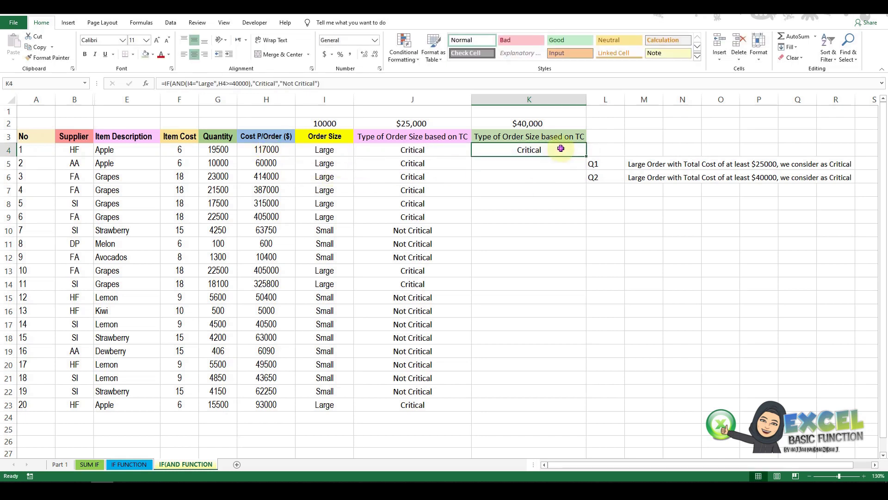
pyautogui.doubleClick(587, 157)
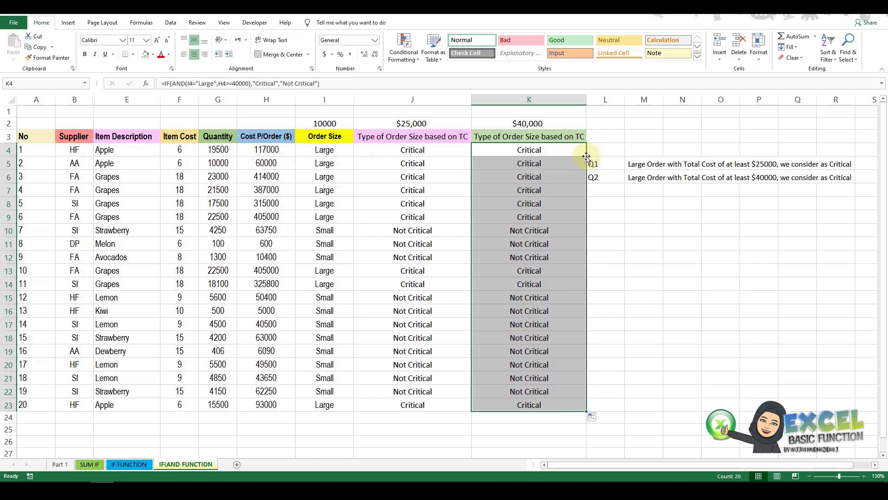